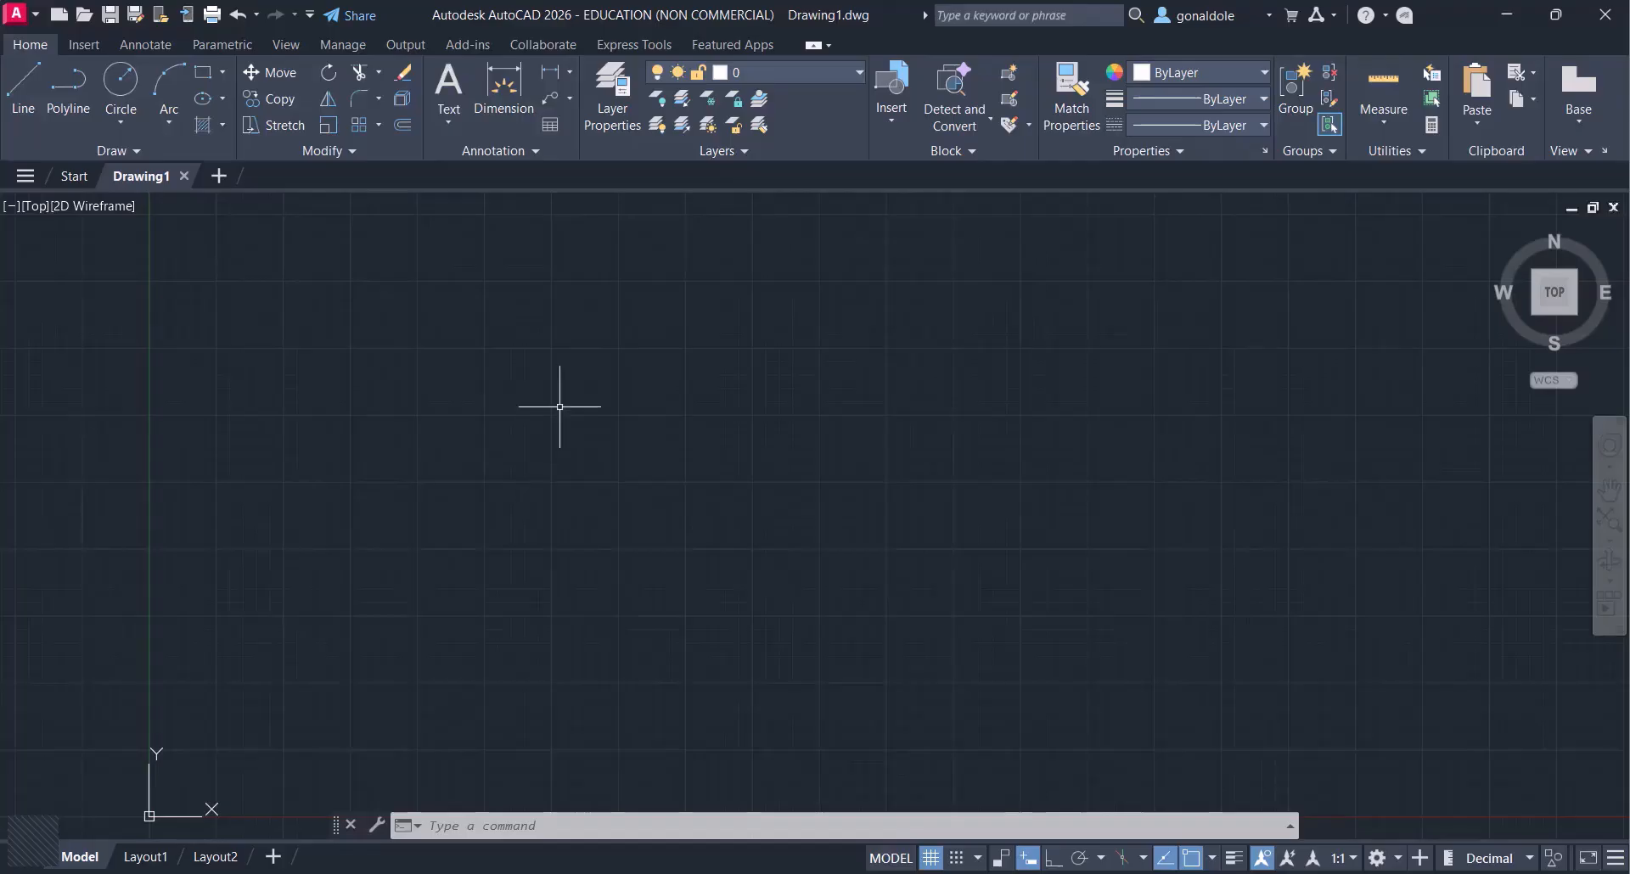
pyautogui.scroll(2, 514, 475)
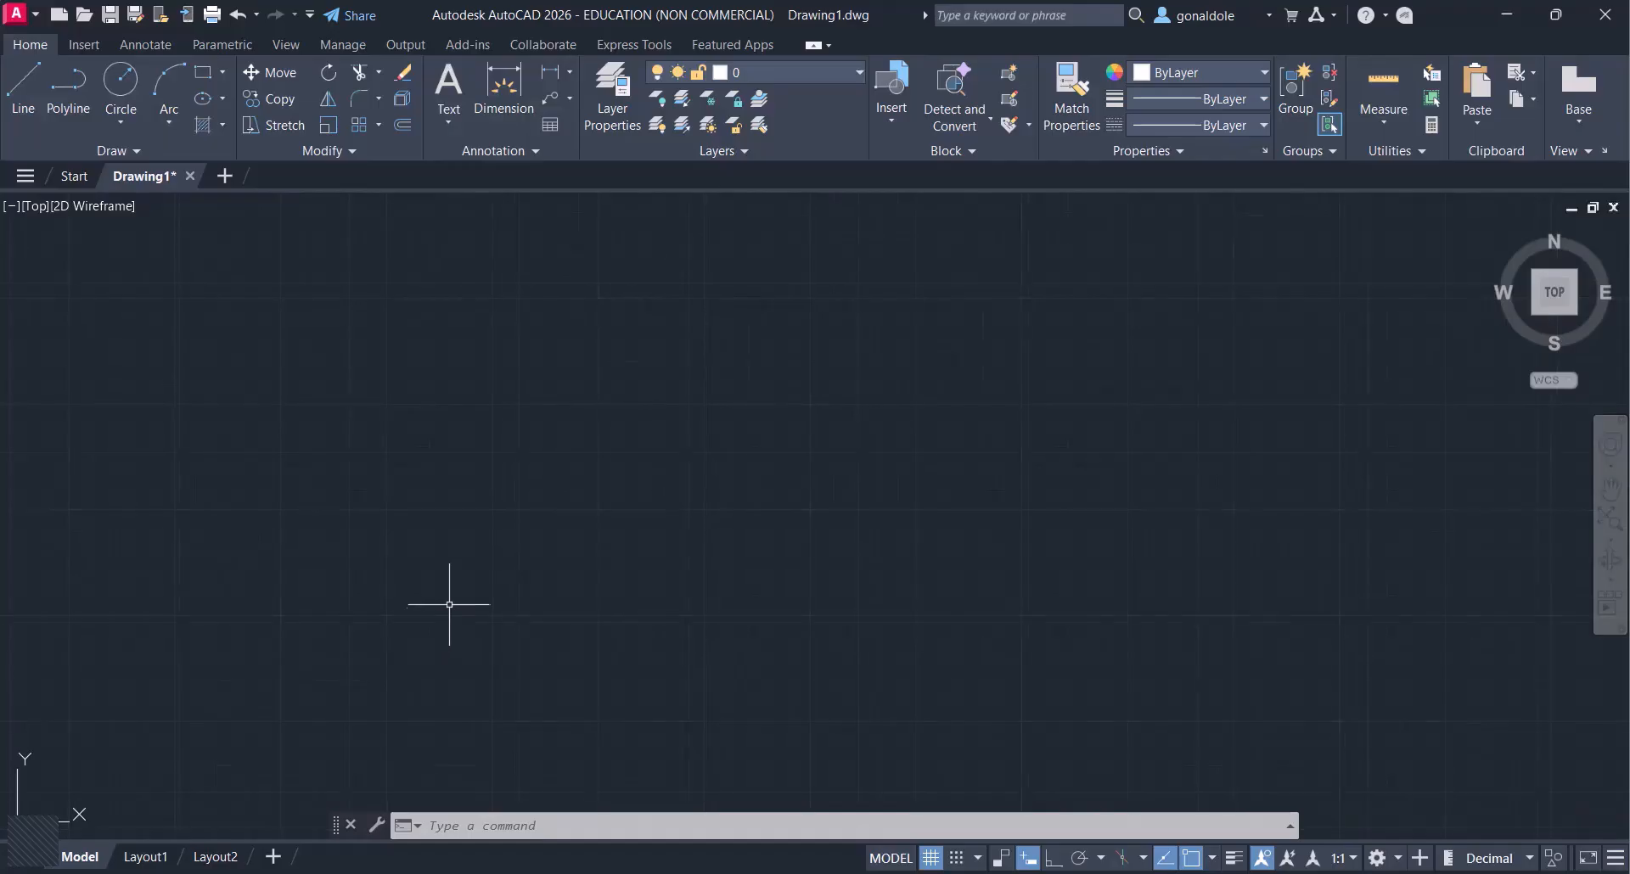
pyautogui.scroll(-2, 481, 586)
pyautogui.scroll(2, 480, 587)
pyautogui.moveTo(546, 527); pyautogui.dragTo(90, 764, button='middle')
pyautogui.scroll(2, 90, 764)
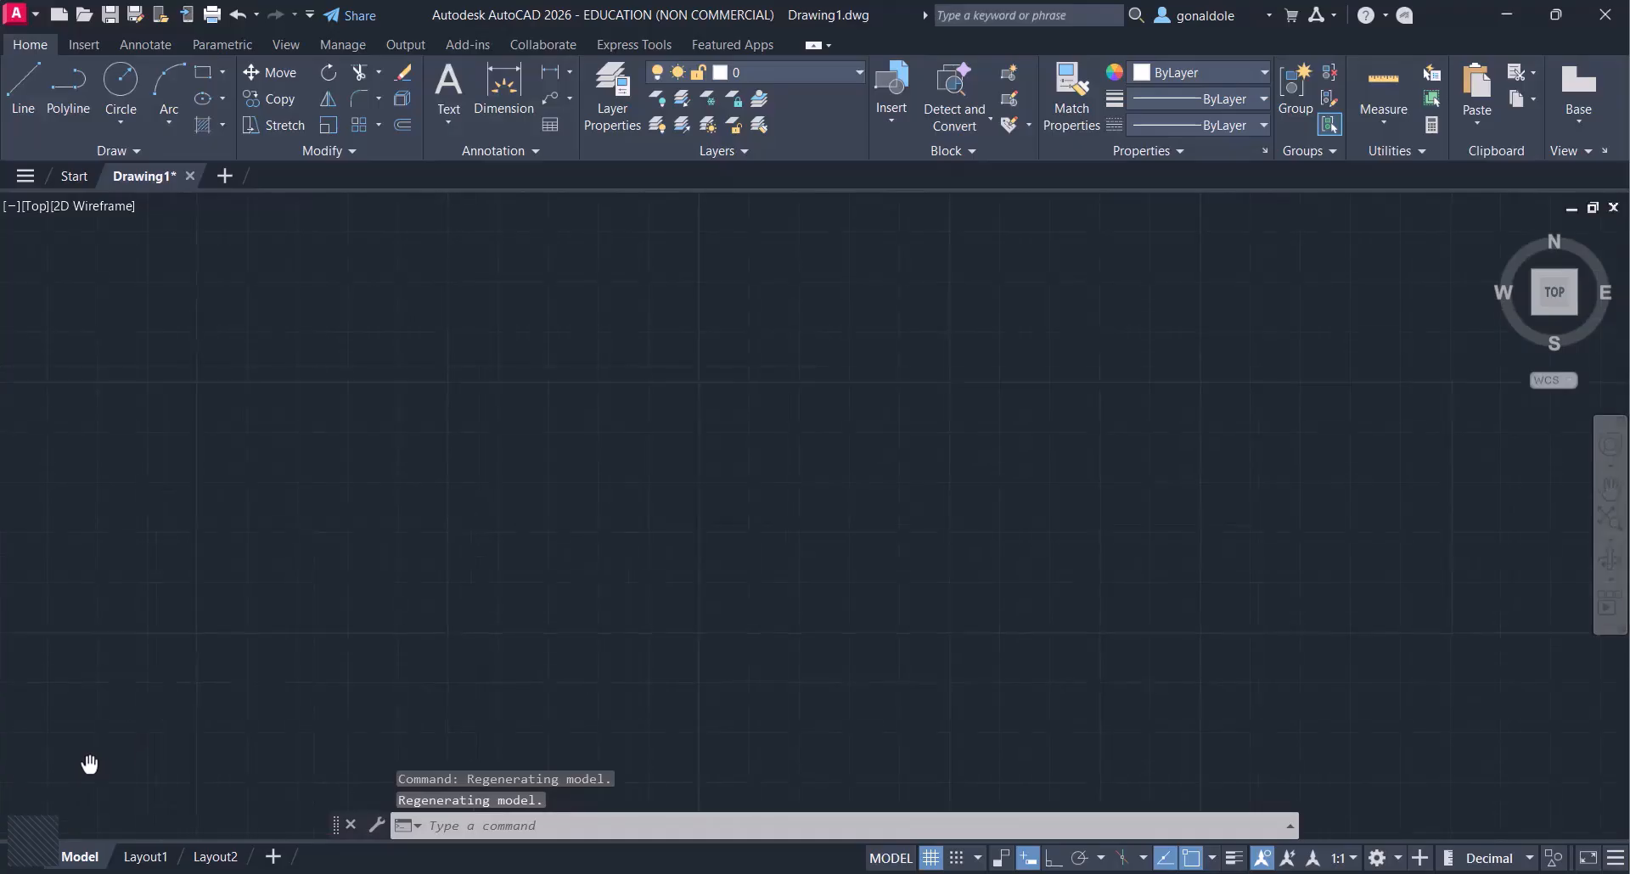
pyautogui.scroll(-2, 597, 538)
pyautogui.scroll(1, 468, 528)
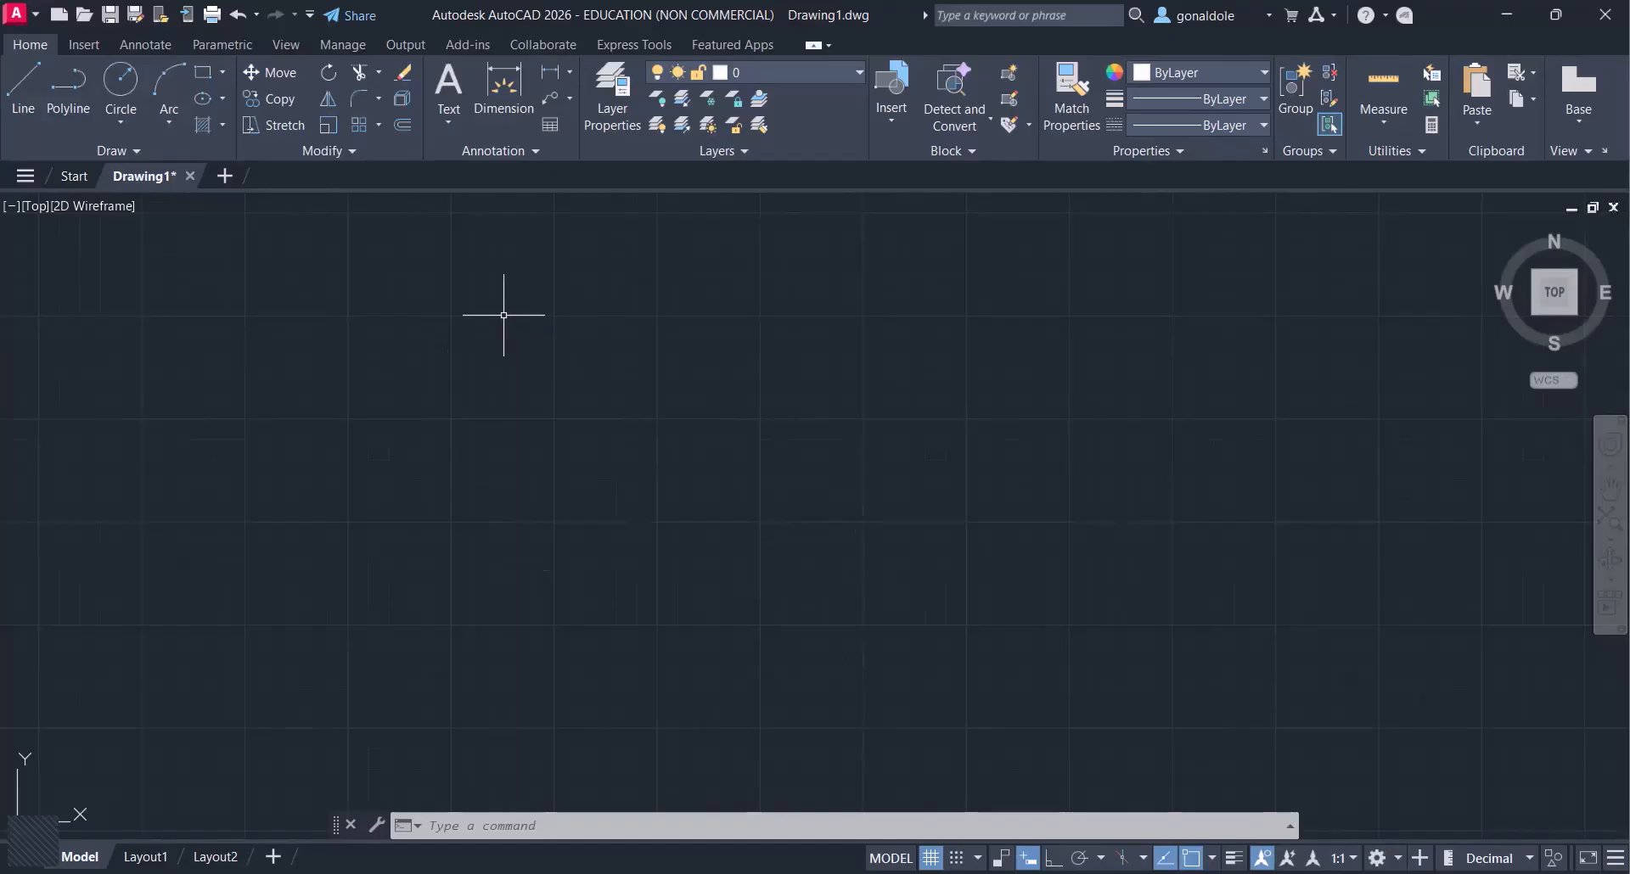
pyautogui.click(504, 315)
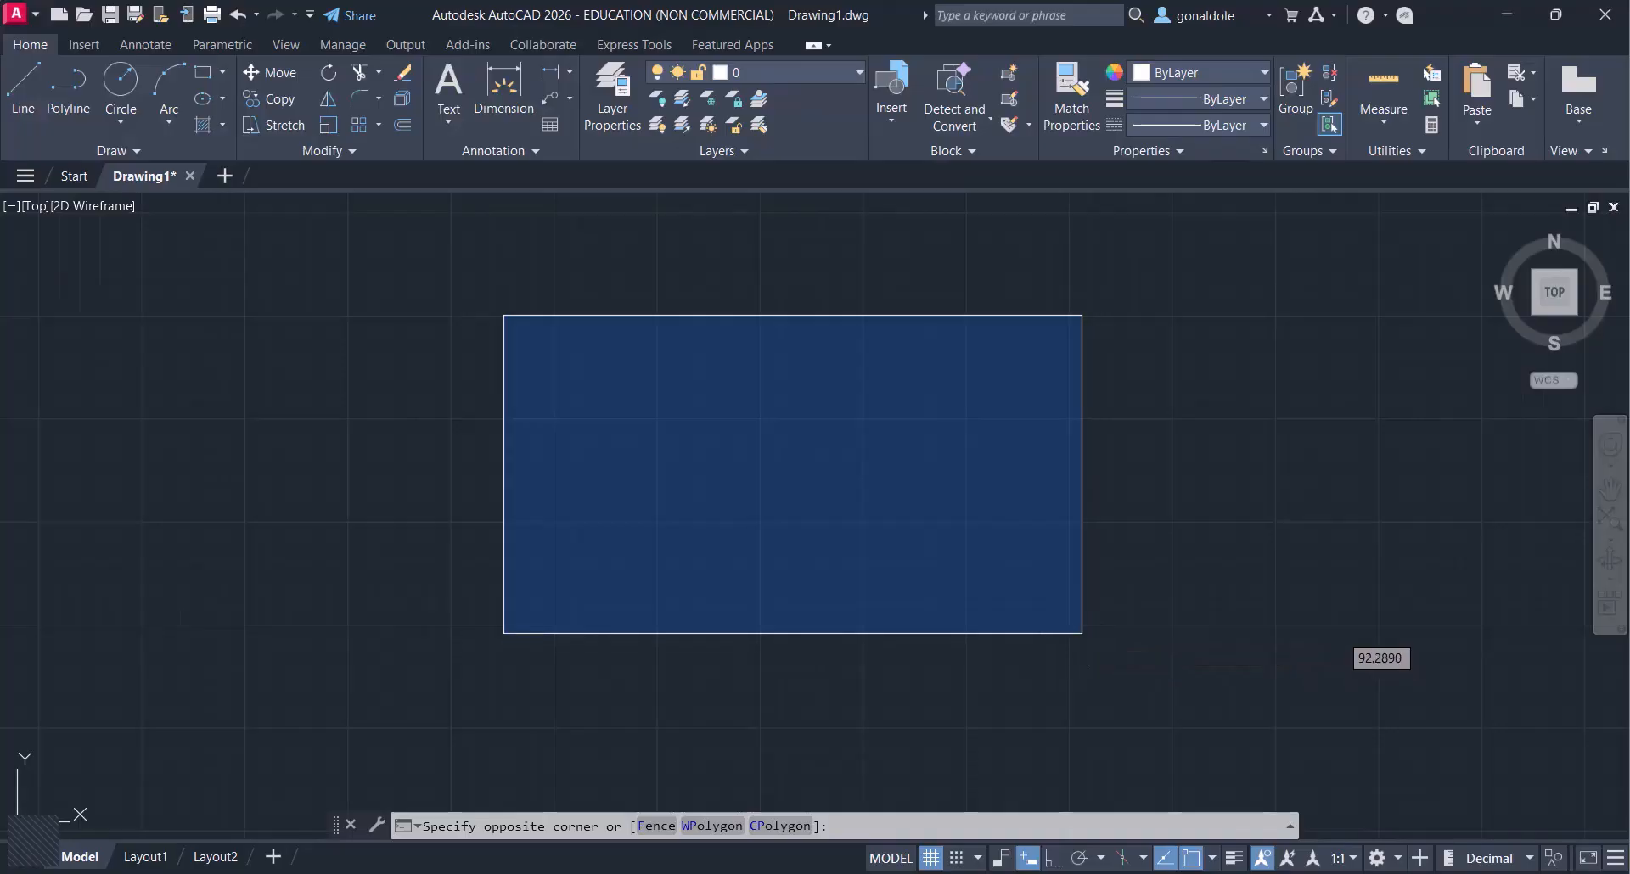
pyautogui.click(1082, 633)
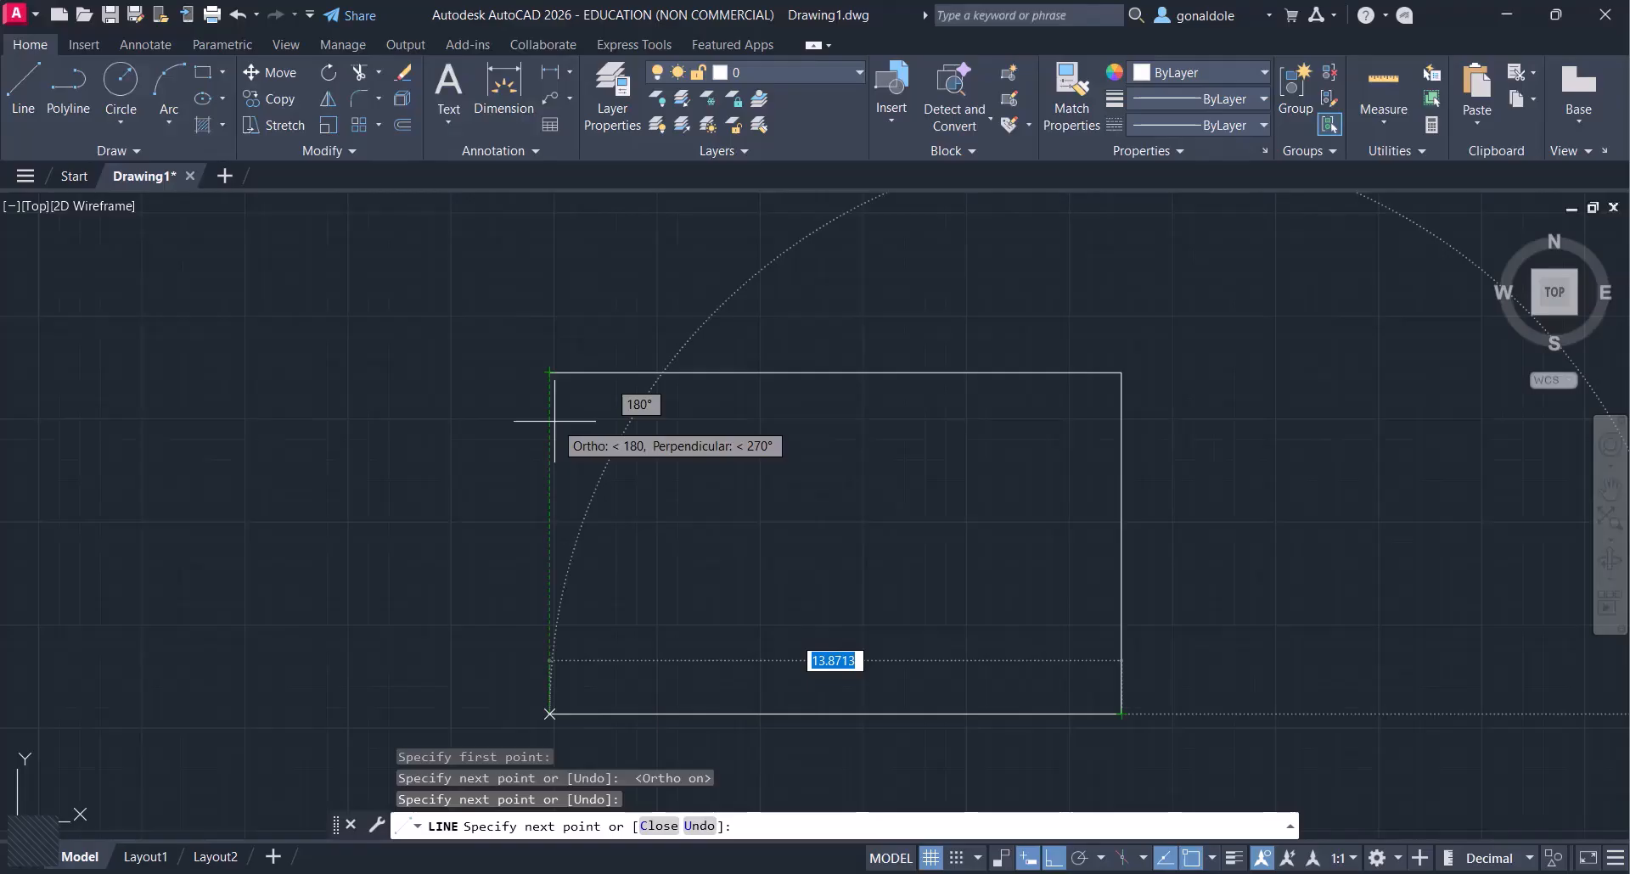
# - Complete the closed rectangle about 13.87 units wide with the Line tool, using ortho-aligned segments
pyautogui.click(554, 420)
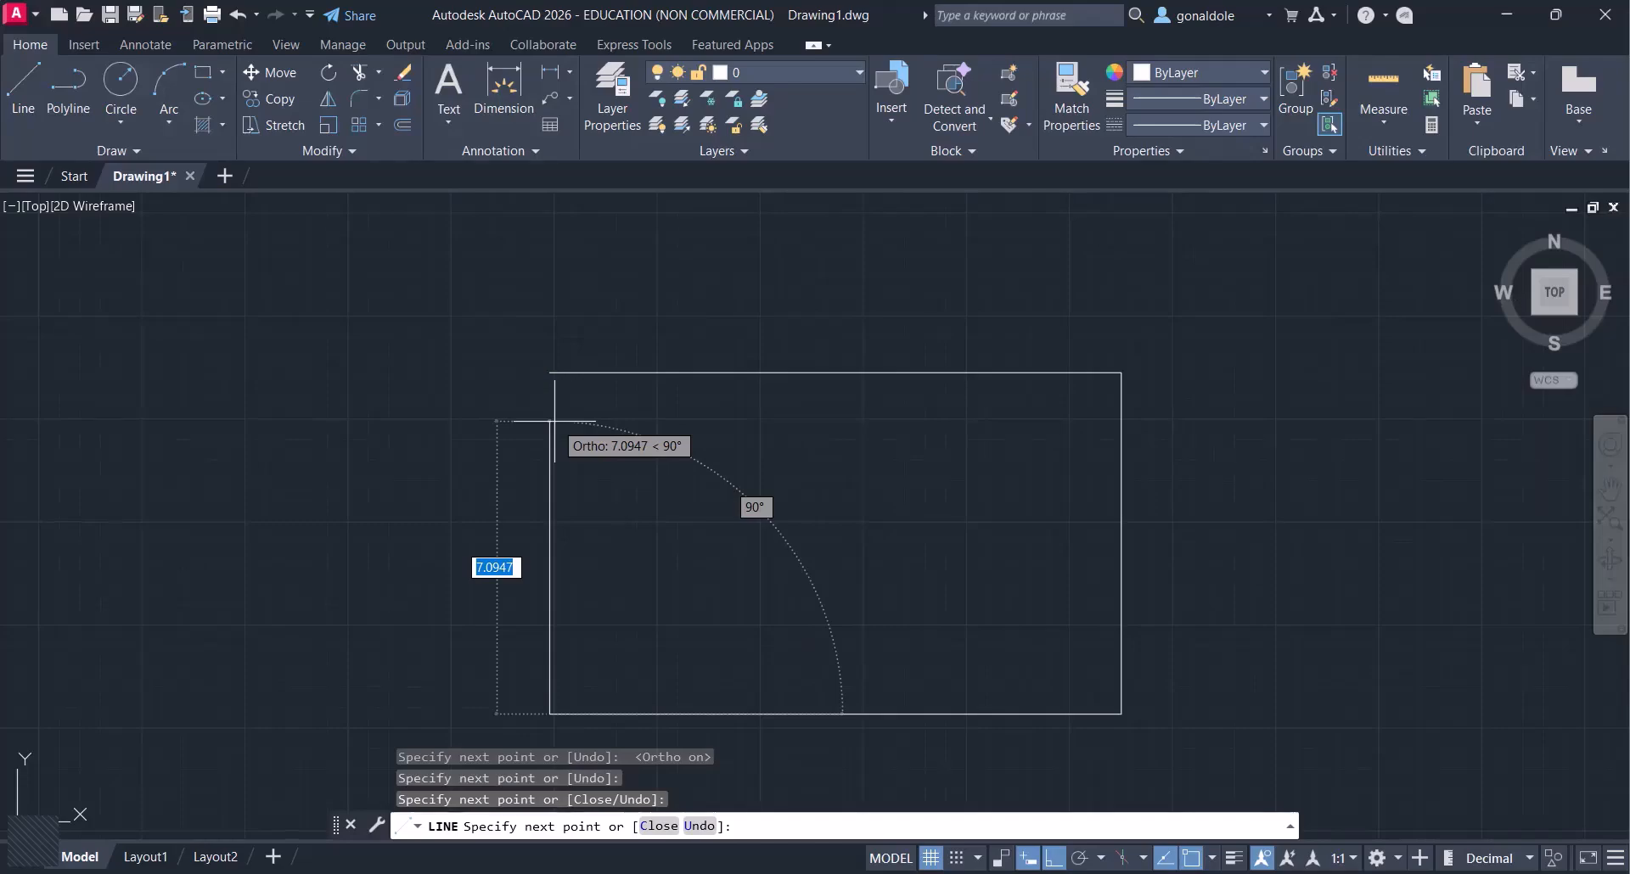
pyautogui.press('Return')
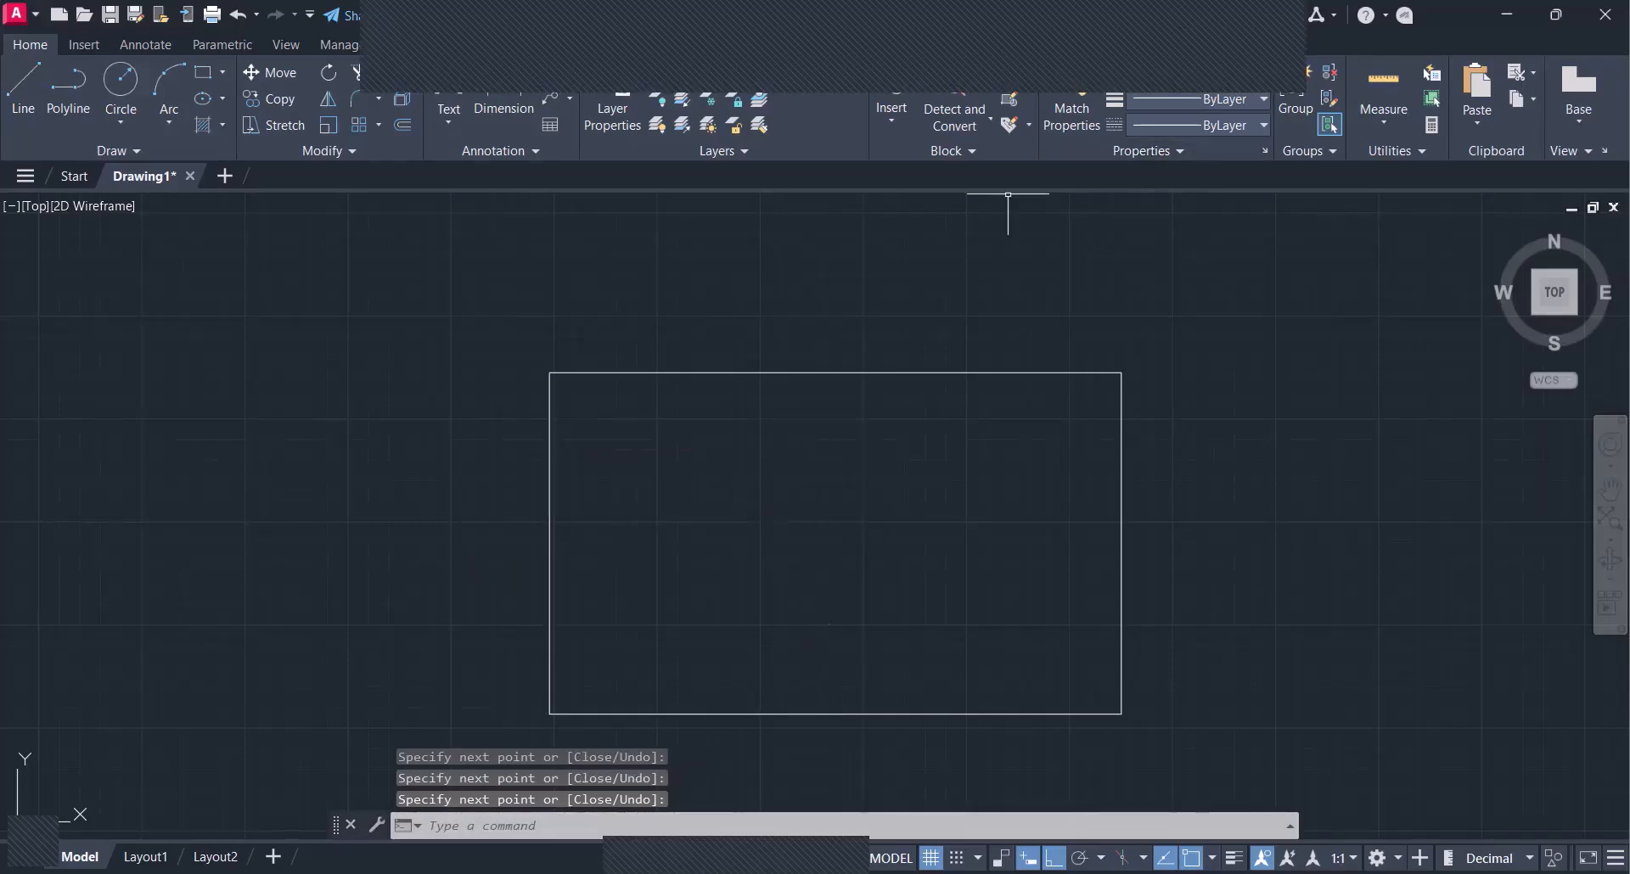
# - Copy the rectangle by its upper-left corner horizontally to form a row of four, placing the first copy about 19.9 units away
pyautogui.scroll(-2, 868, 563)
pyautogui.moveTo(967, 585); pyautogui.dragTo(689, 580, button='middle')
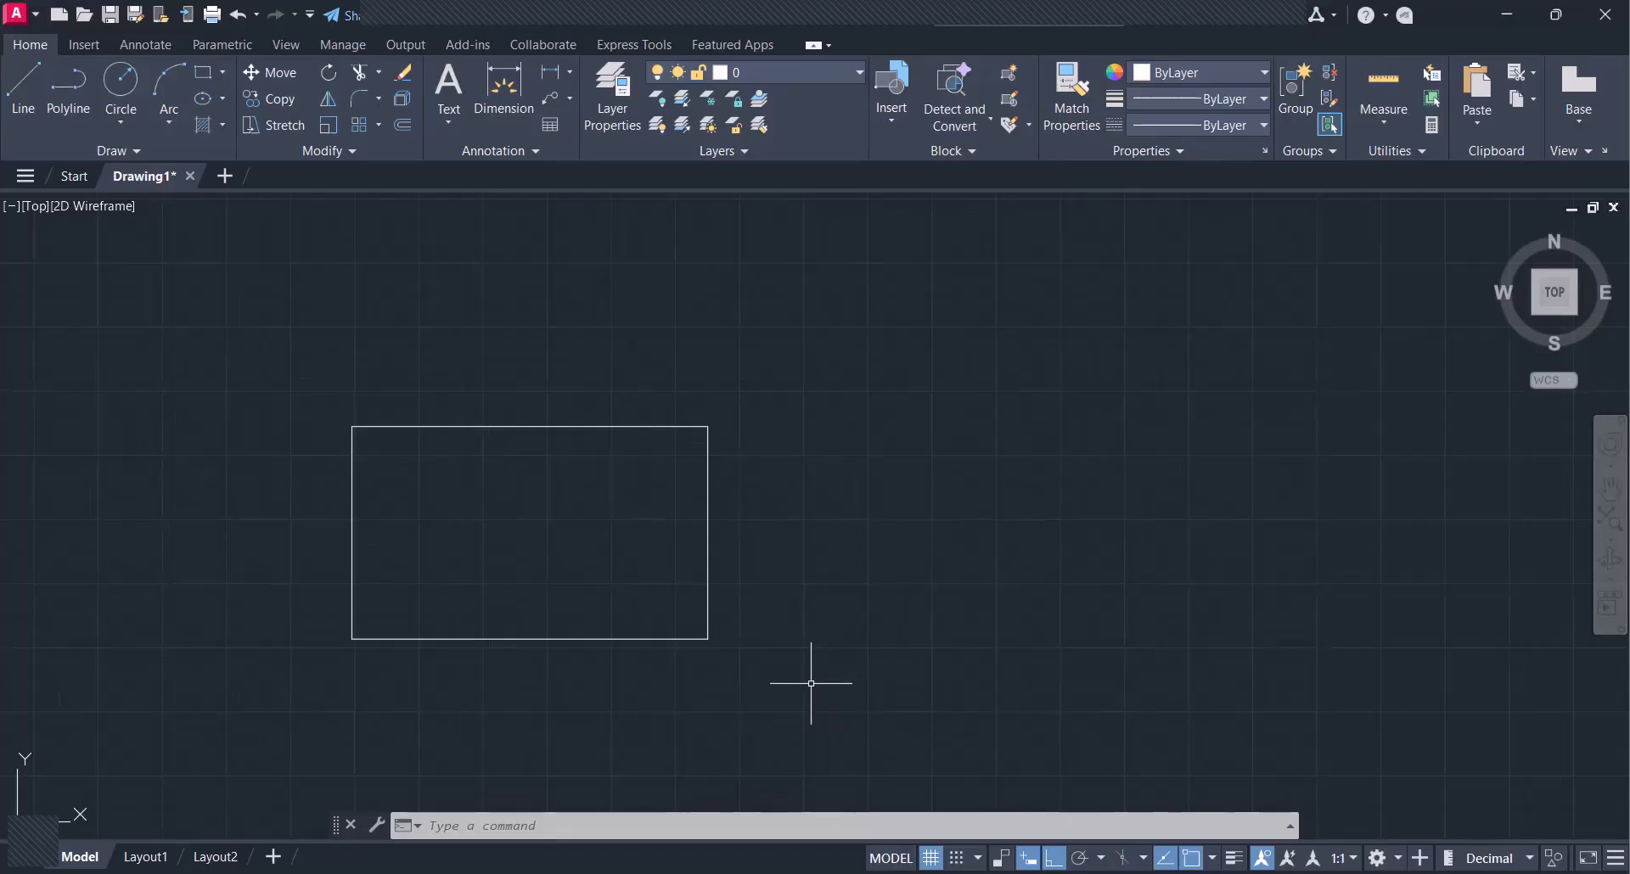
pyautogui.click(866, 743)
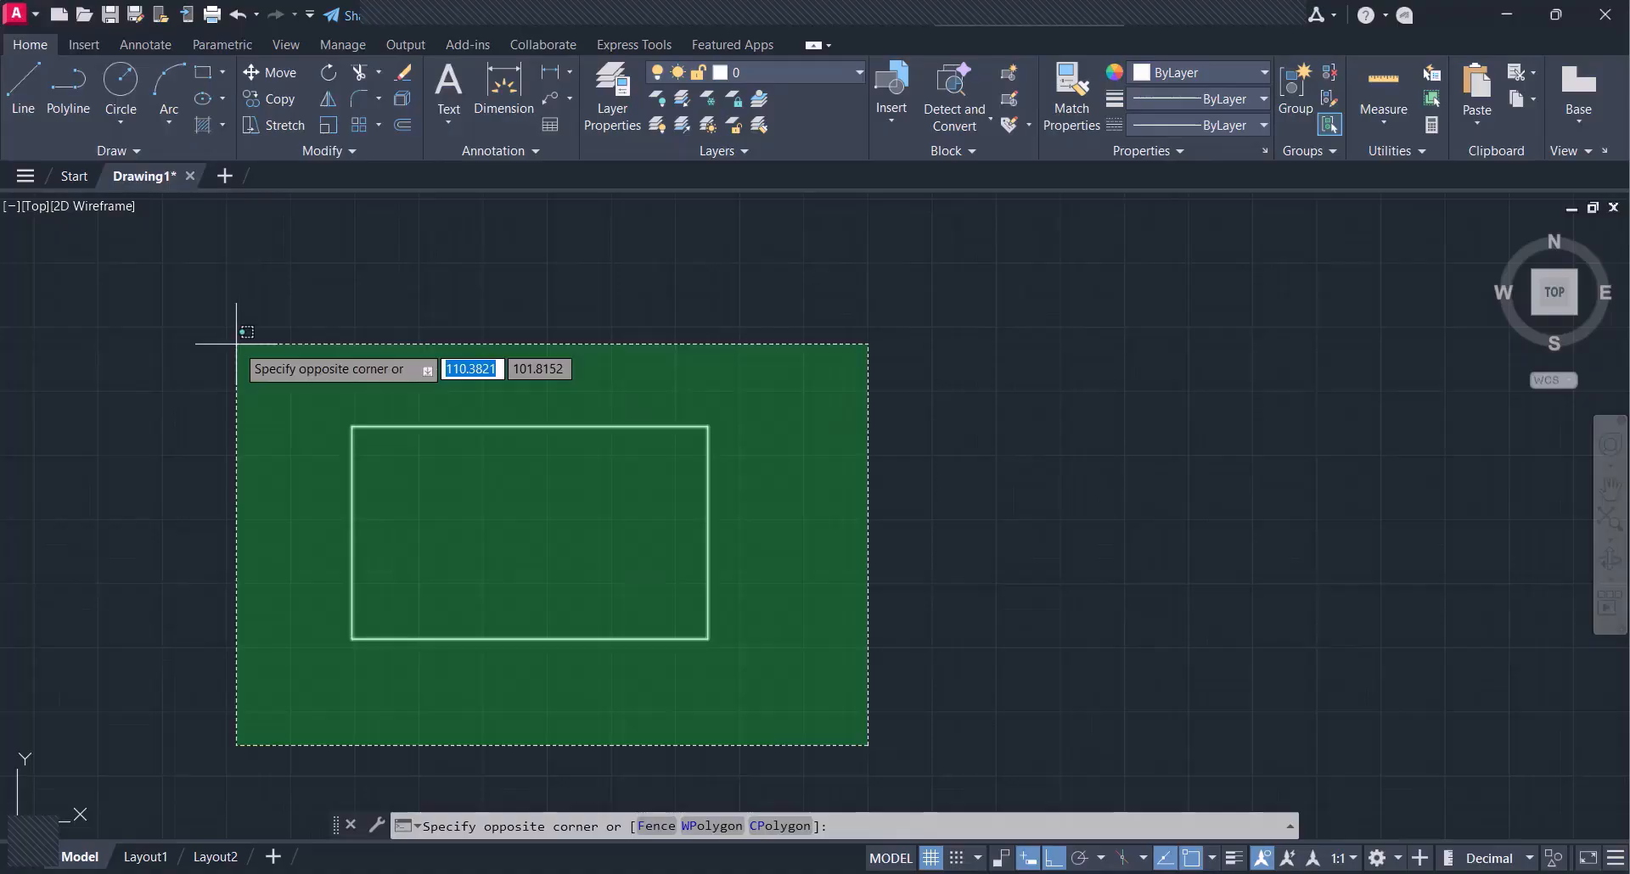
pyautogui.click(306, 336)
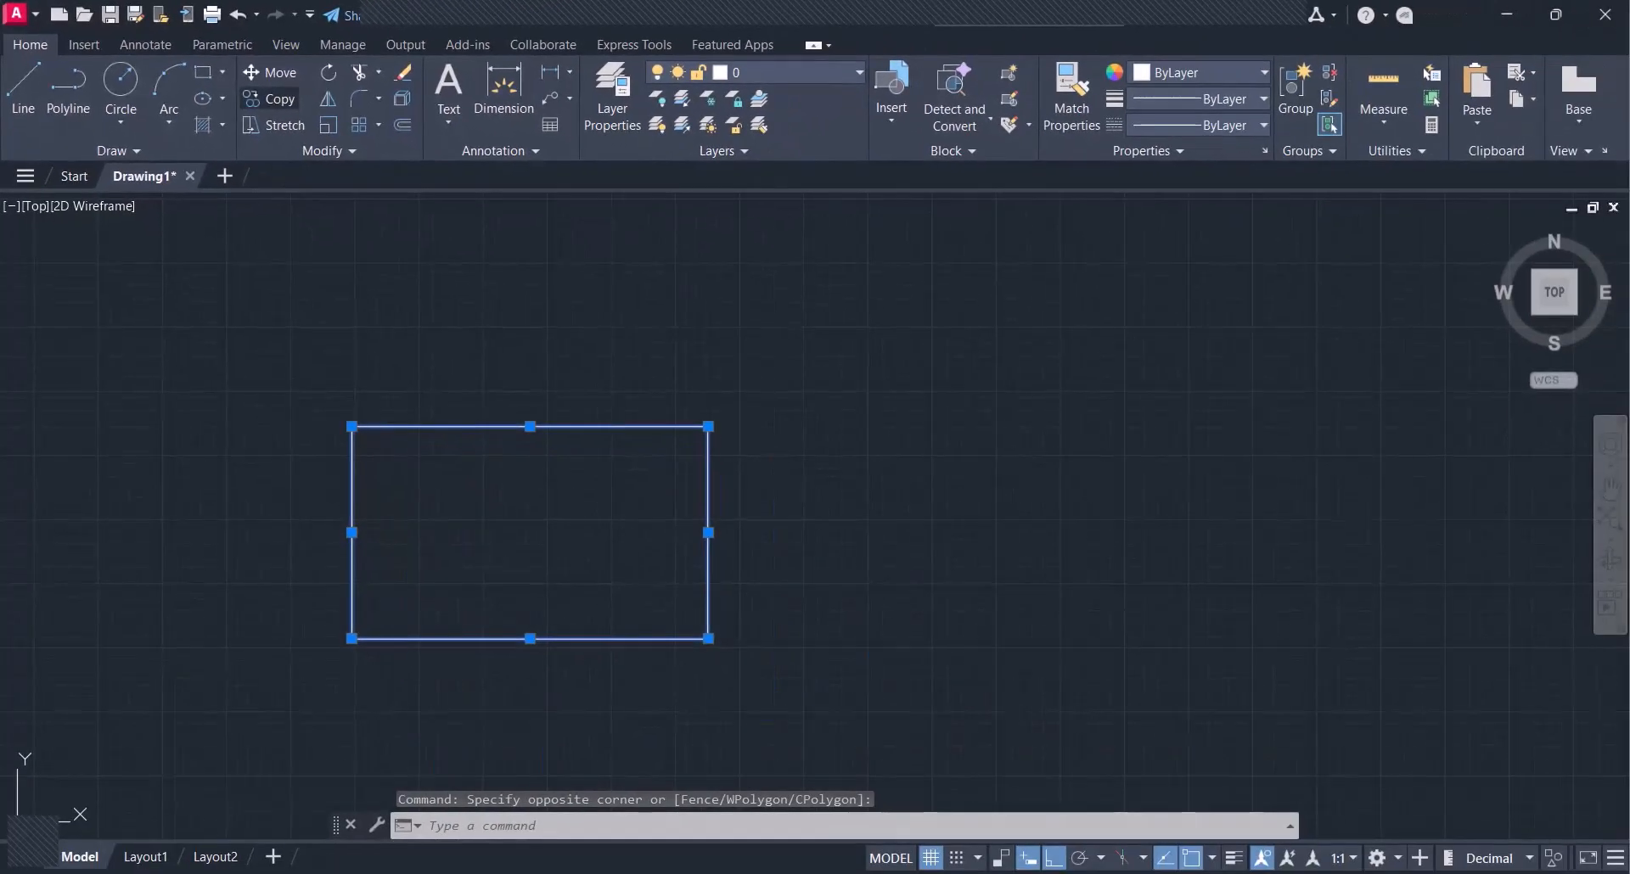
pyautogui.click(270, 100)
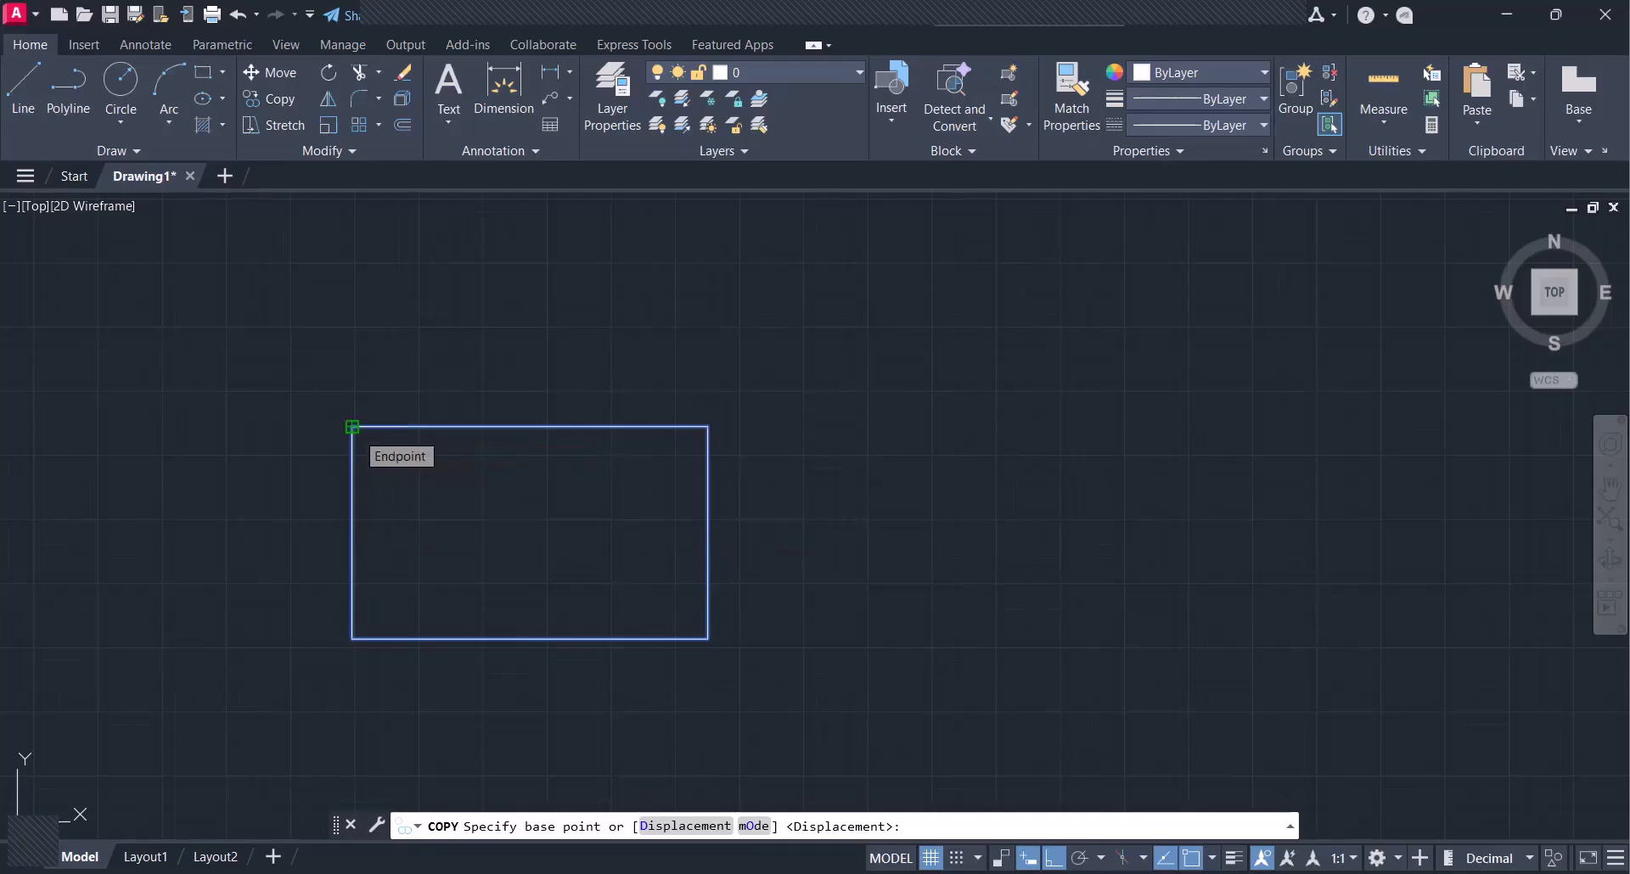
pyautogui.click(352, 427)
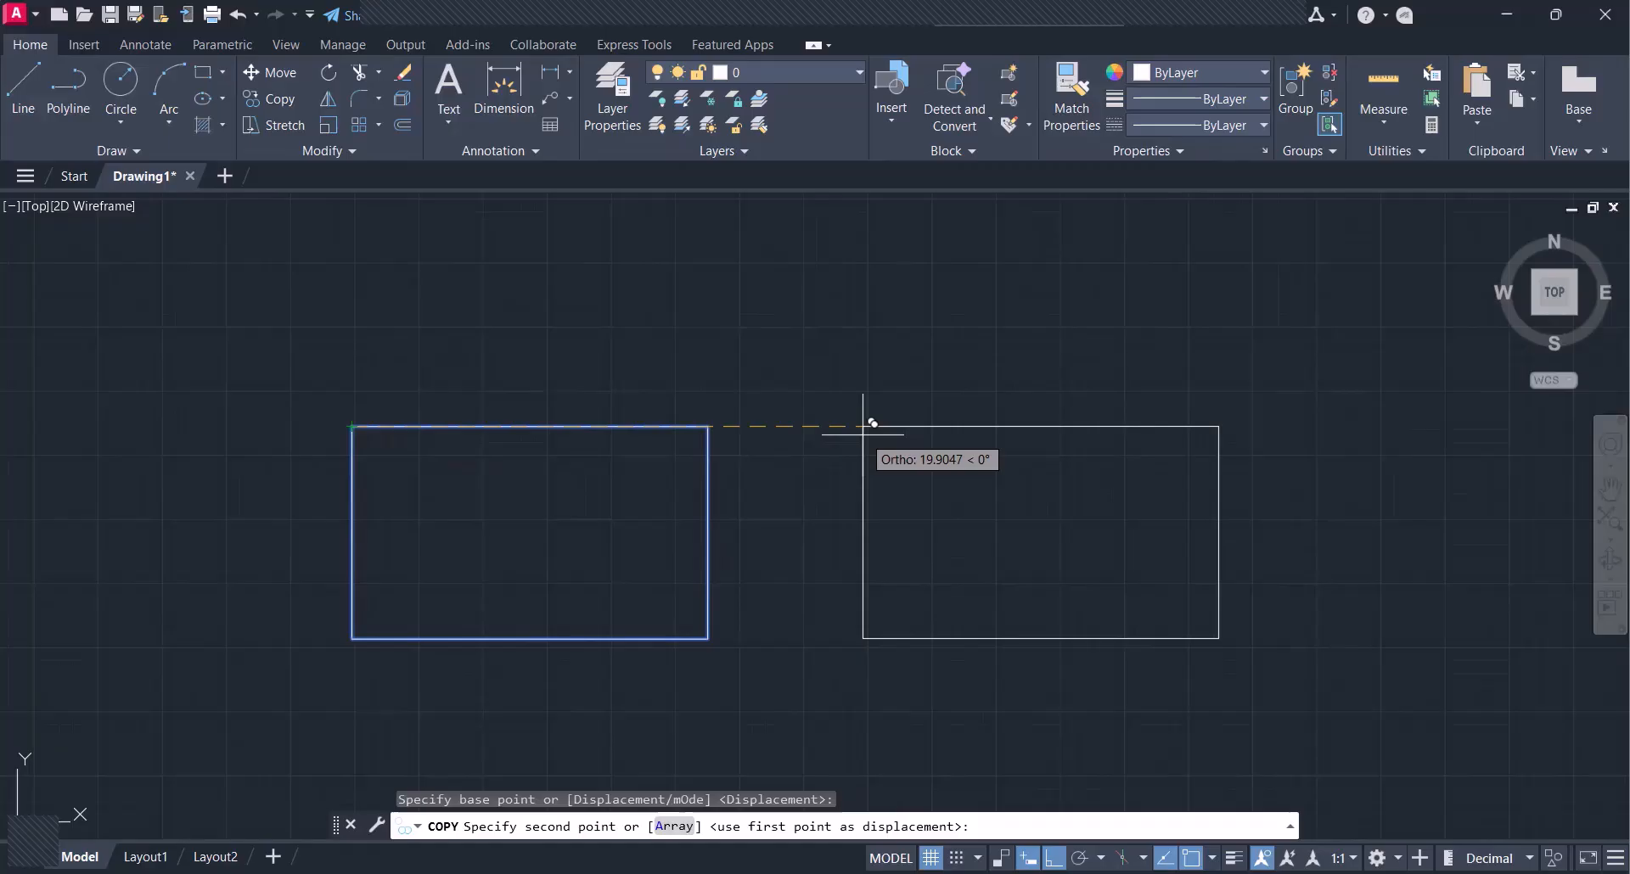
pyautogui.click(862, 435)
pyautogui.scroll(-2, 1063, 564)
pyautogui.moveTo(1062, 562)
pyautogui.mouseDown(button='middle')
pyautogui.moveTo(604, 604)
pyautogui.moveTo(534, 567)
pyautogui.mouseUp(button='middle')
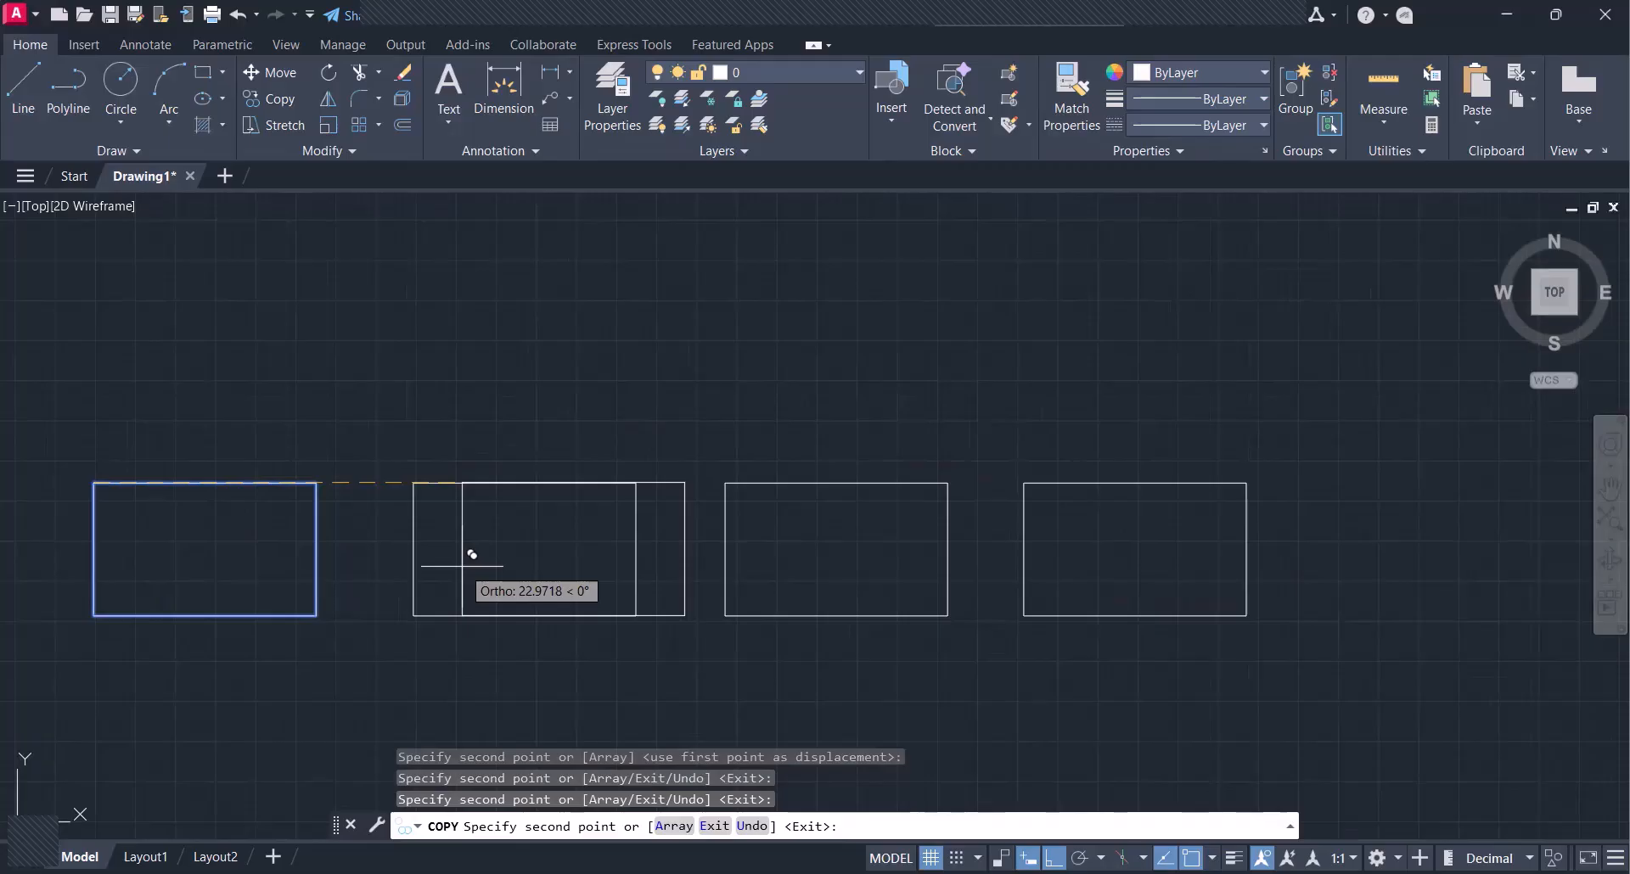
pyautogui.press('Return')
# - Start a Fillet on the top edge of the first rectangle in the row with a radius of 10
pyautogui.moveTo(650, 472); pyautogui.dragTo(715, 398, button='middle')
pyautogui.scroll(-3, 715, 398)
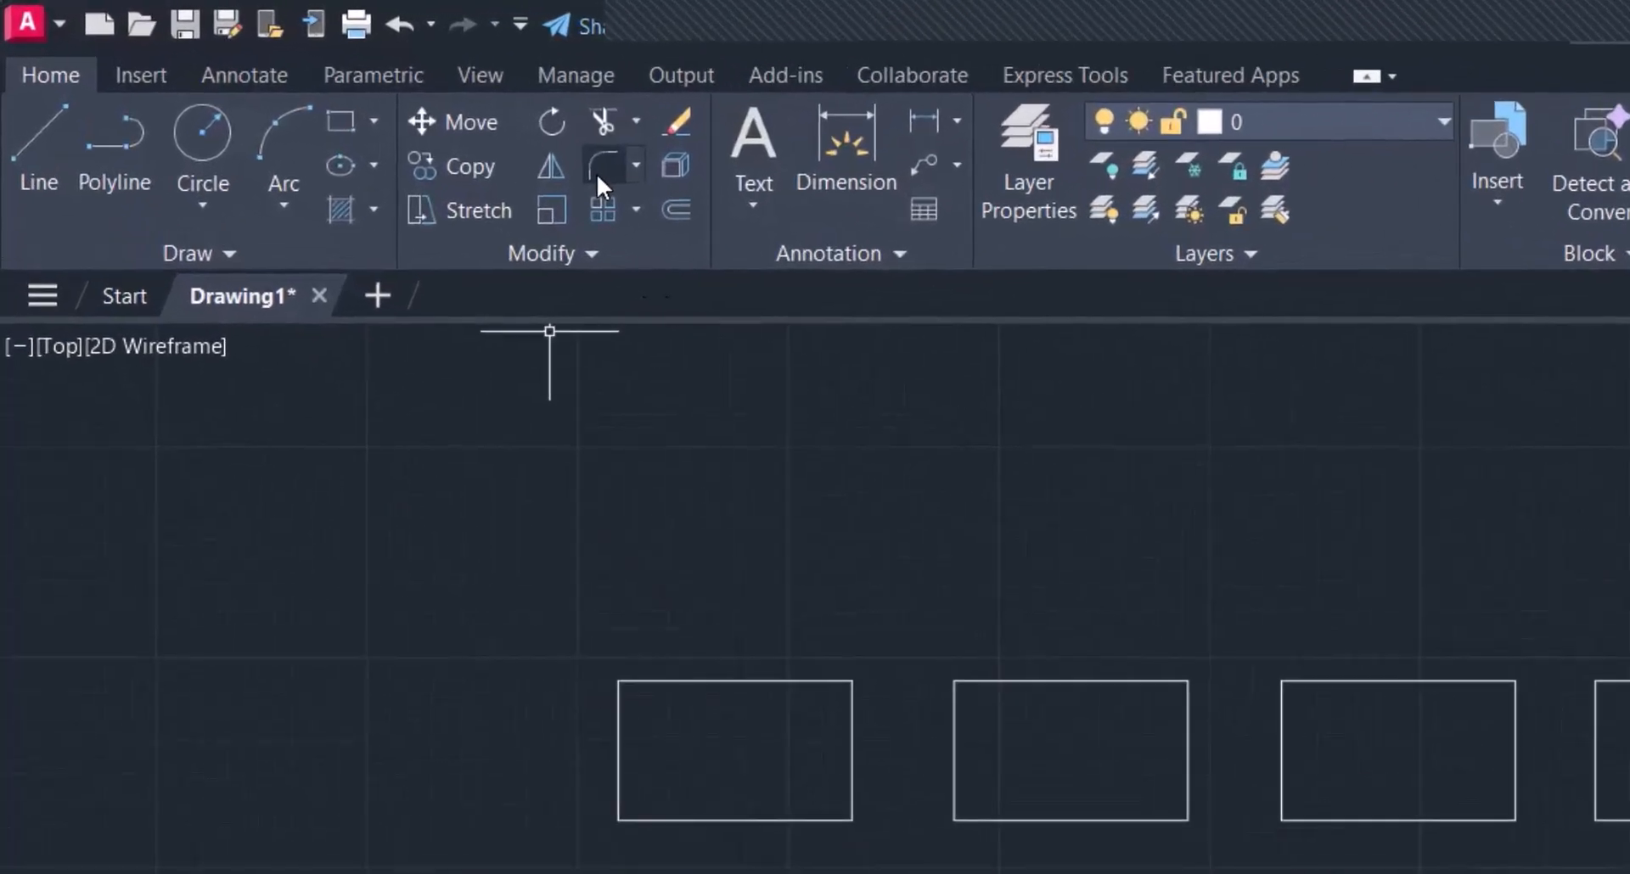
pyautogui.click(601, 166)
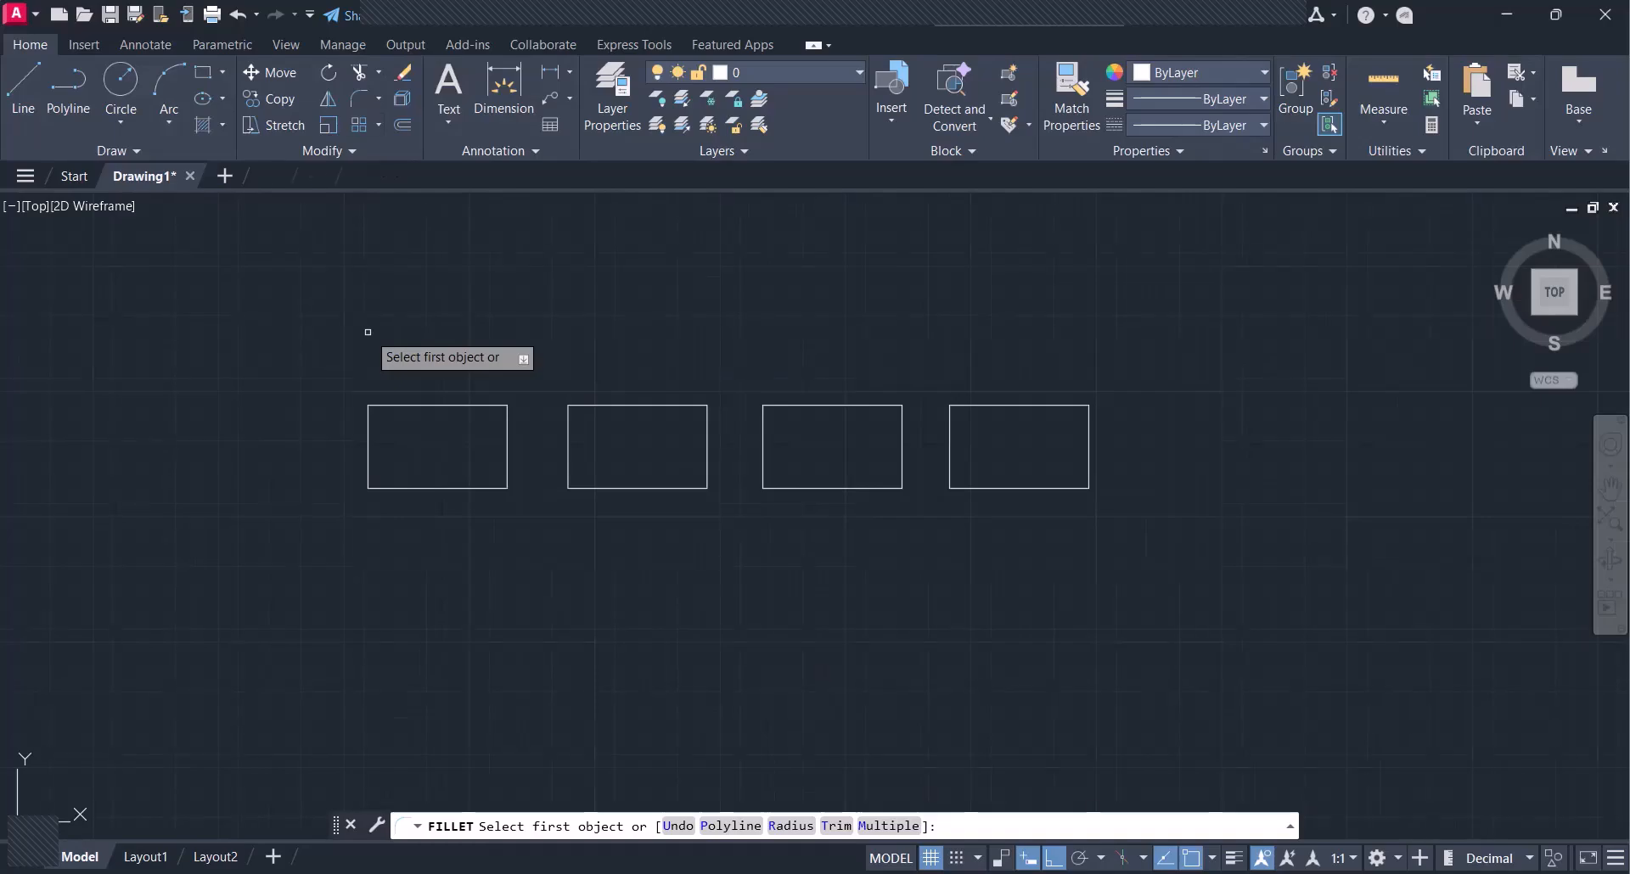
pyautogui.scroll(4, 369, 441)
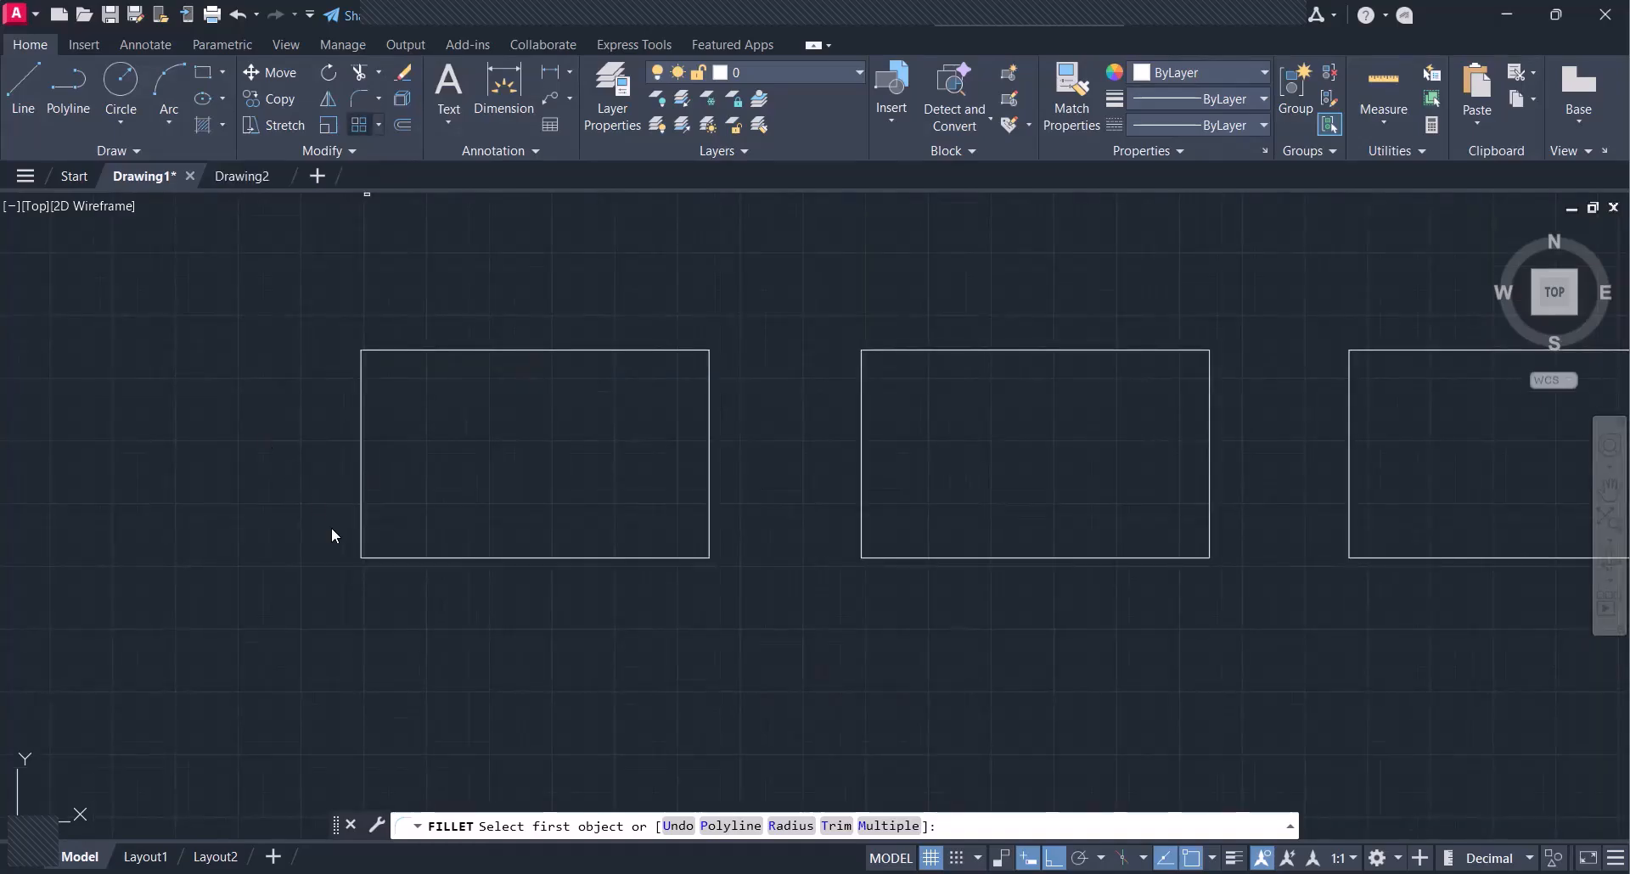
pyautogui.click(407, 350)
pyautogui.rightClick(266, 441)
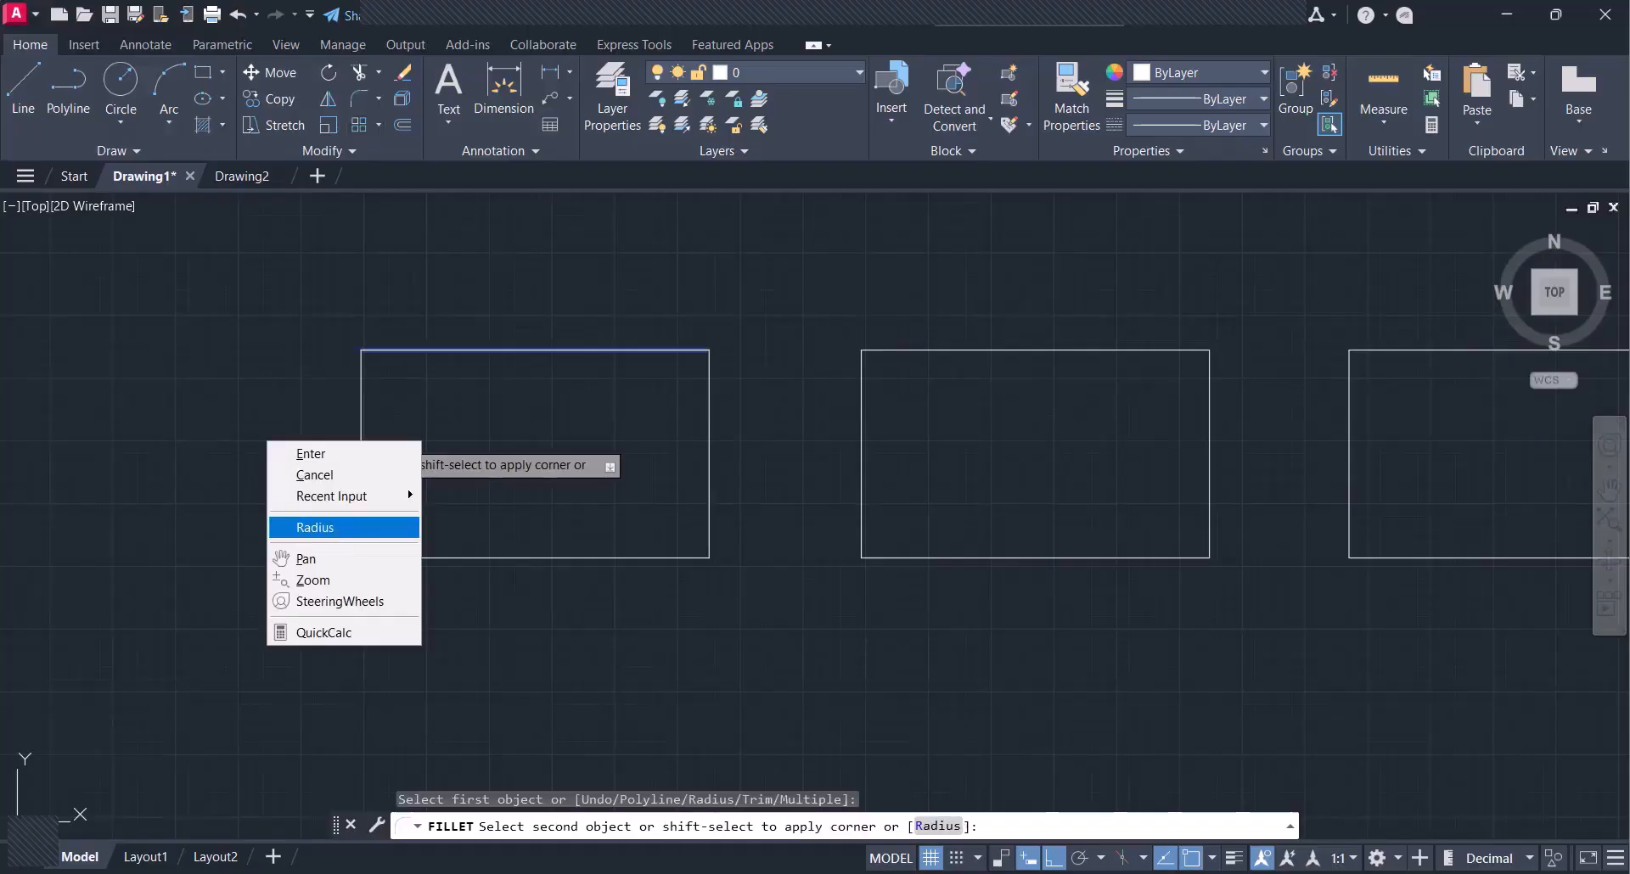
pyautogui.click(322, 528)
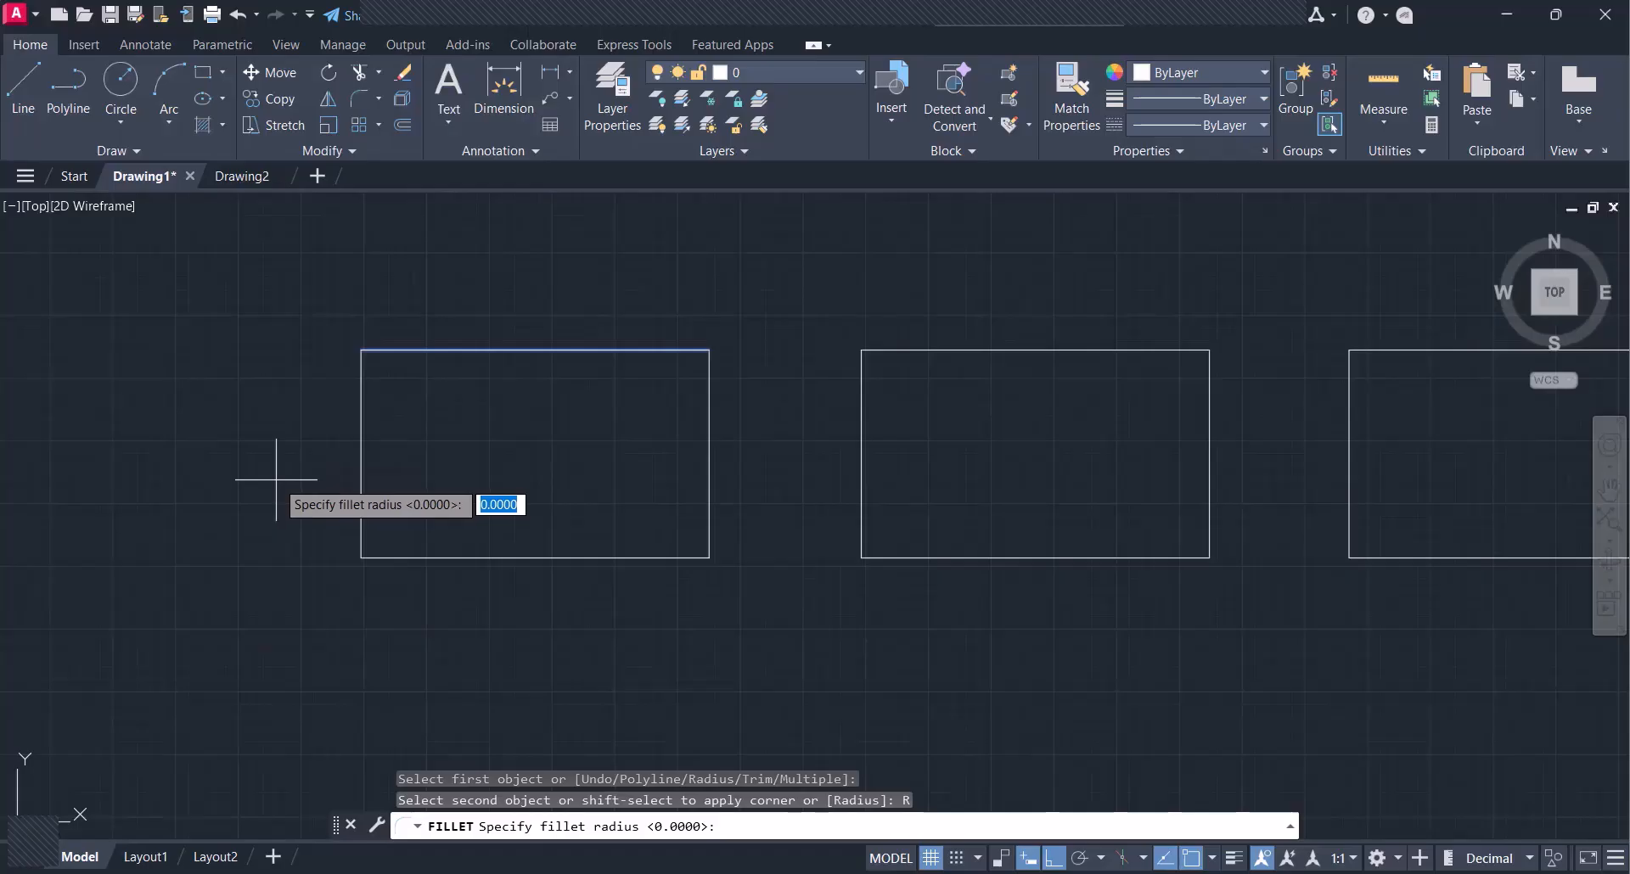
pyautogui.write('10')
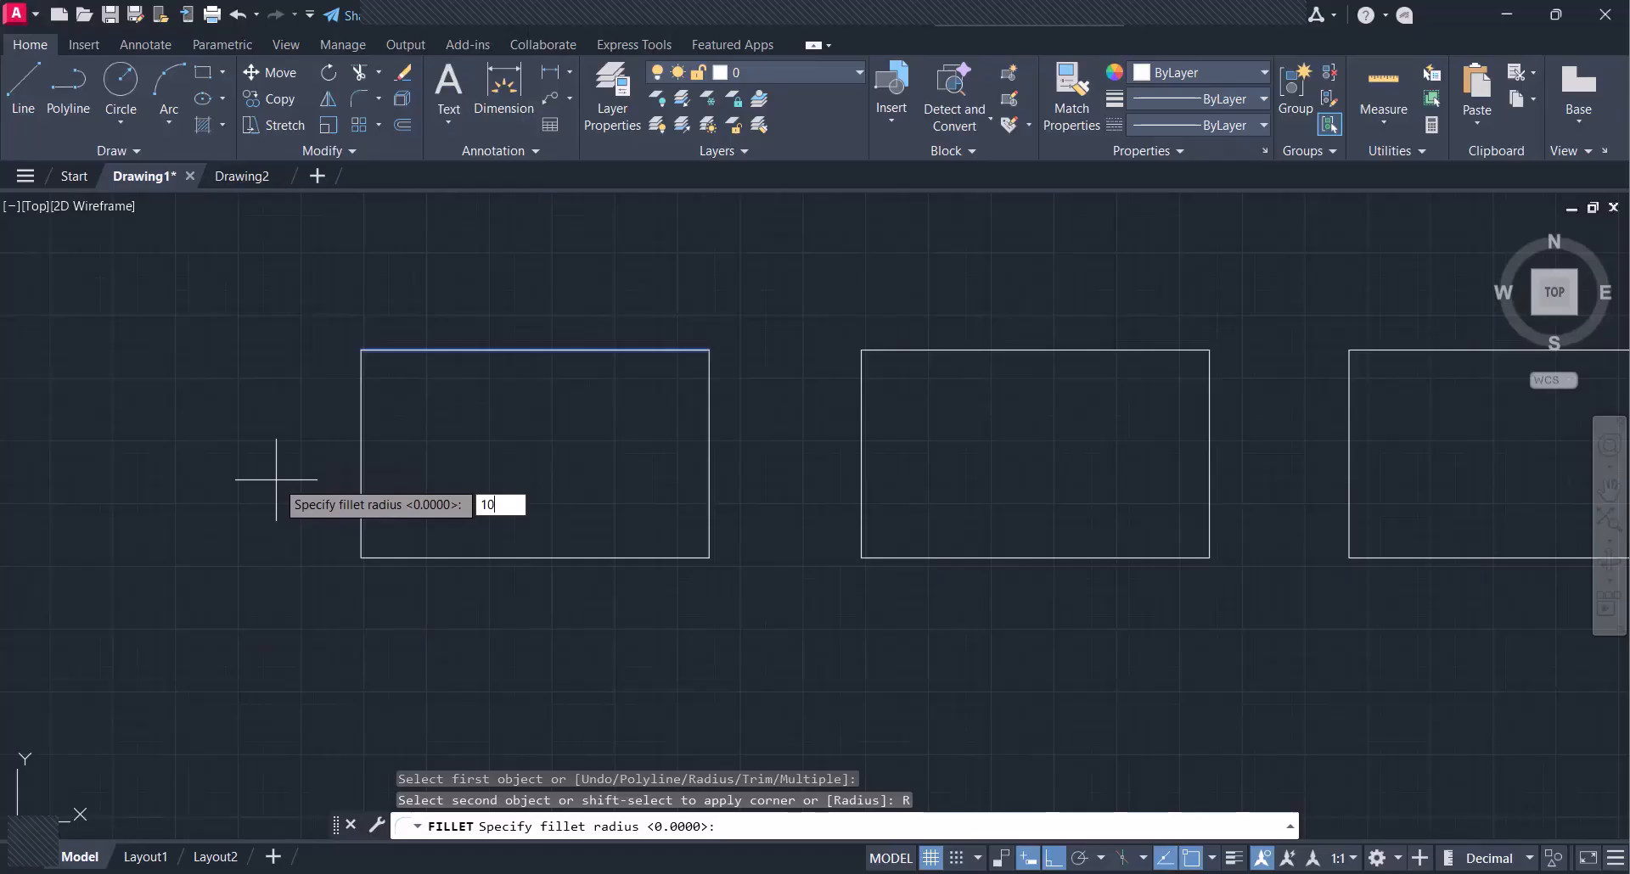
pyautogui.press('Return')
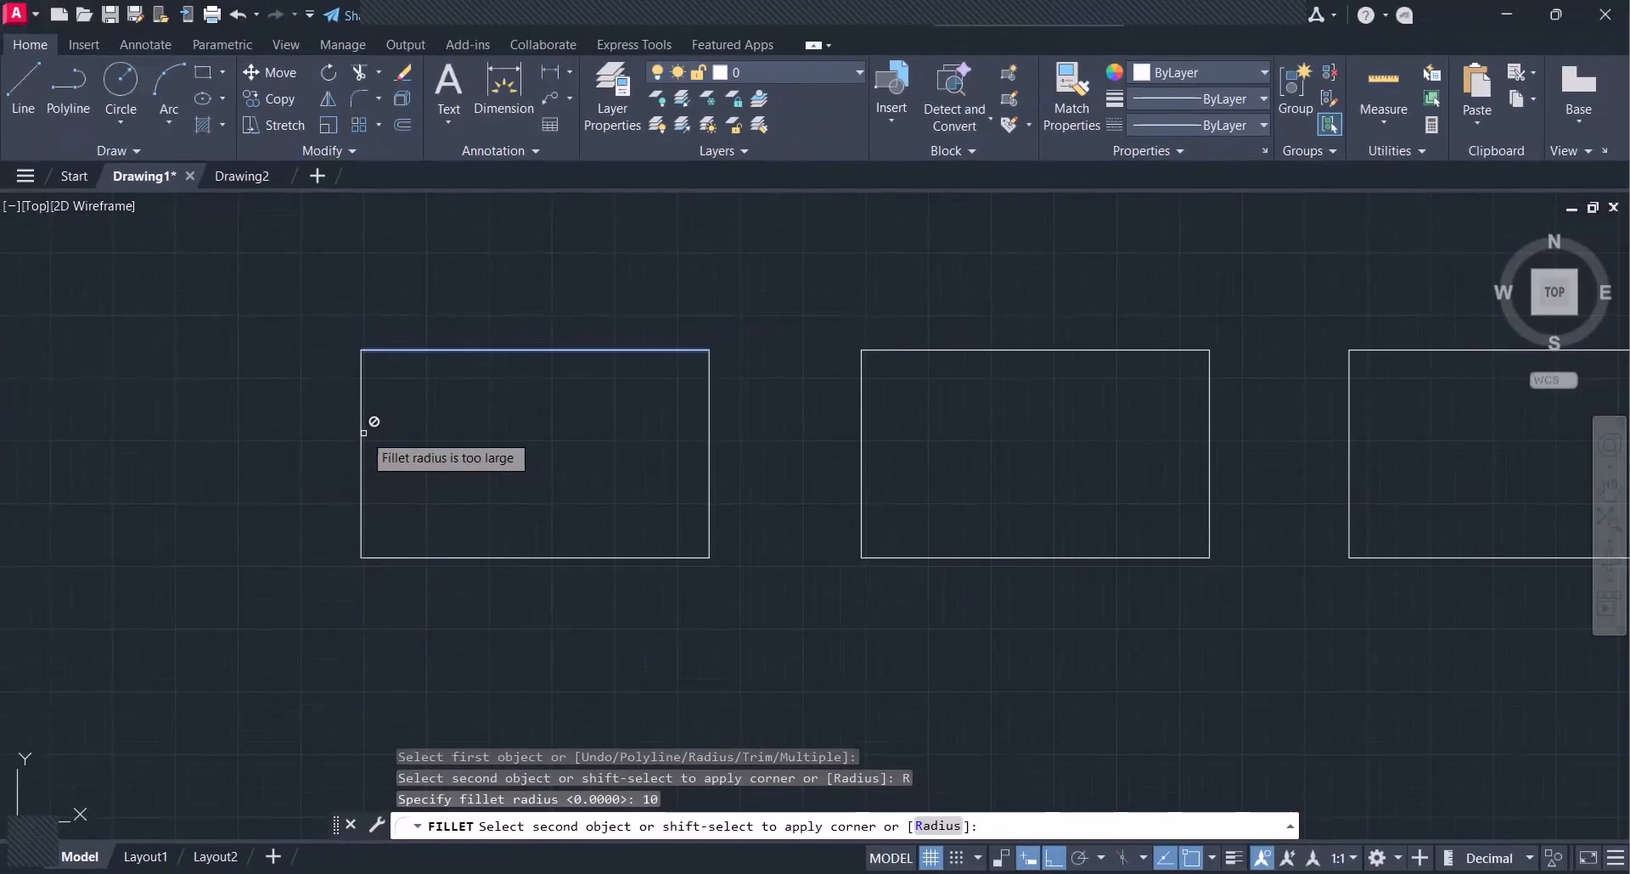
# - Set the fillet radius to 1 and round the first rectangle's upper-left corner
pyautogui.rightClick(280, 415)
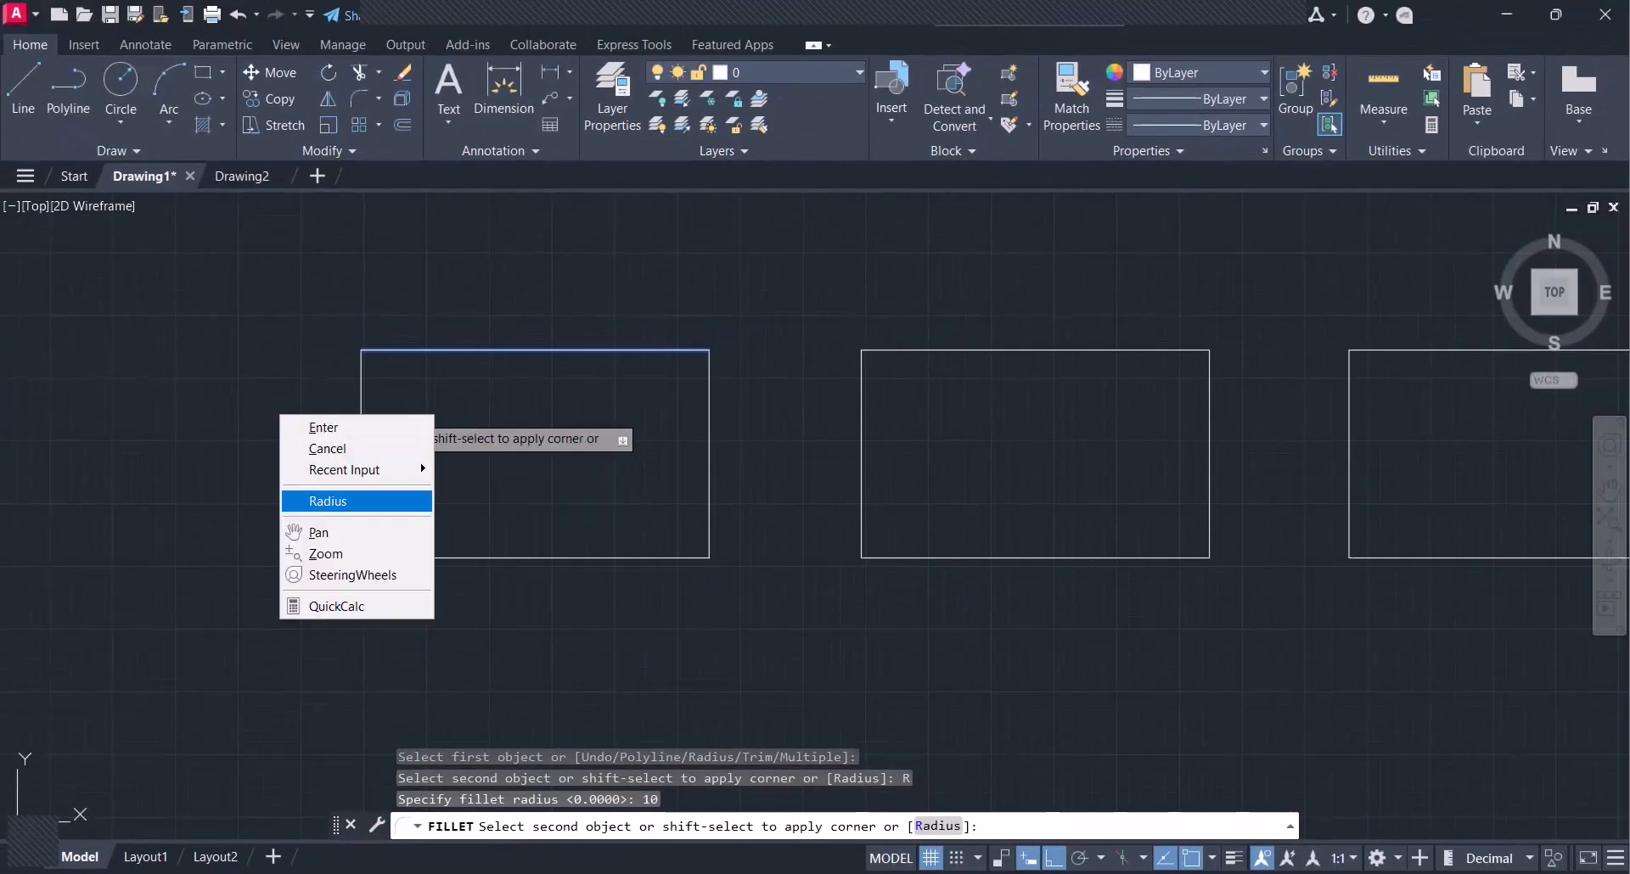
pyautogui.click(324, 505)
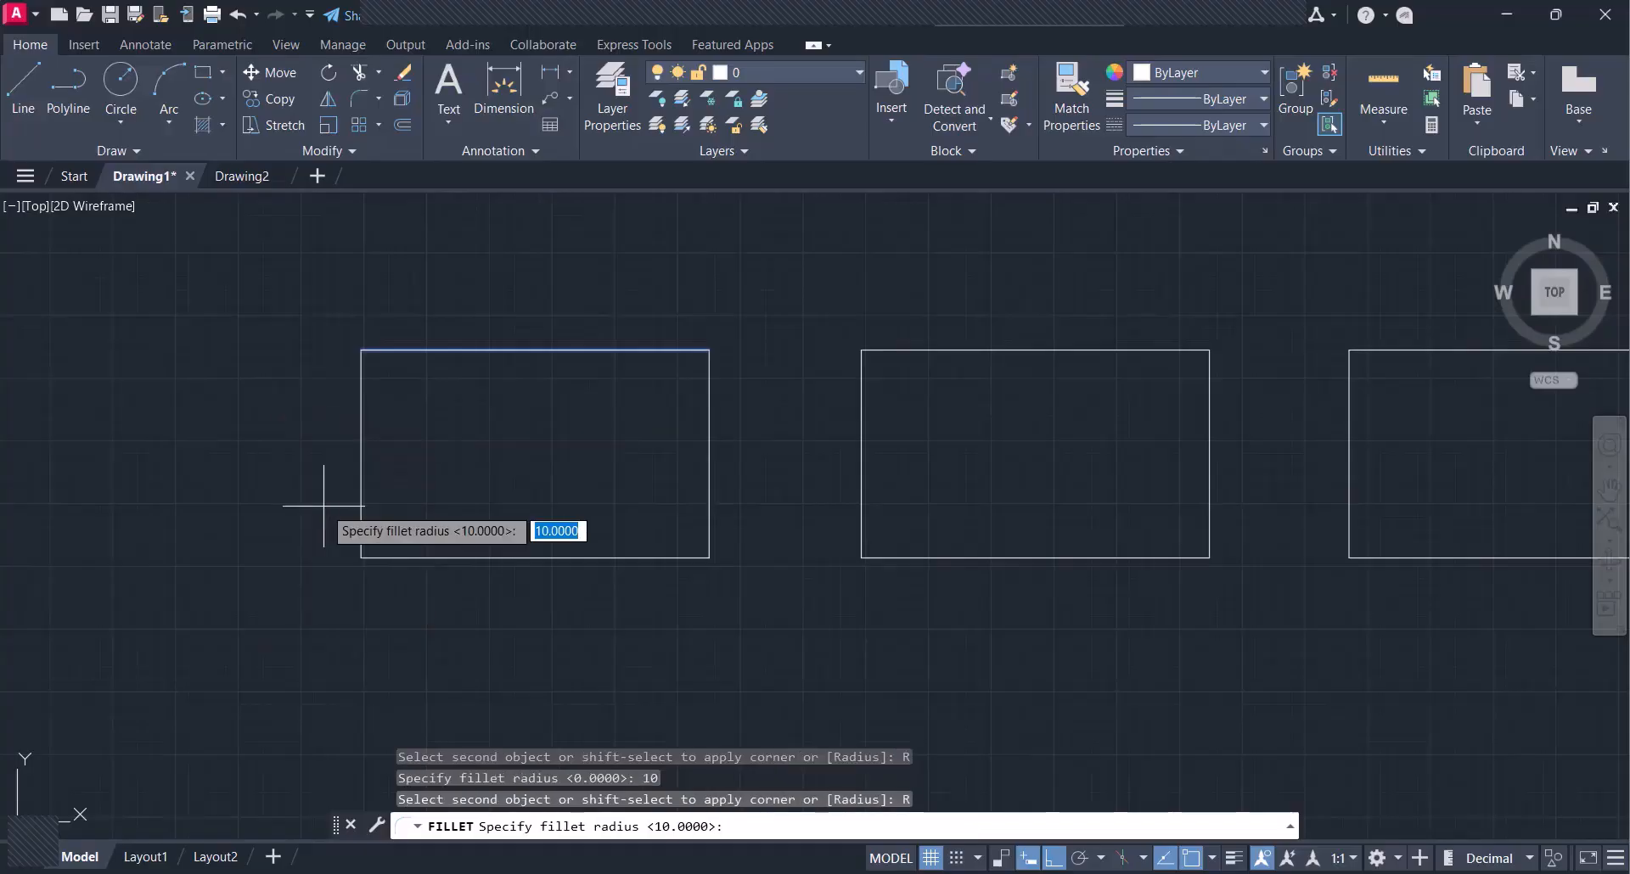
pyautogui.write('1')
pyautogui.press('Return')
pyautogui.click(358, 476)
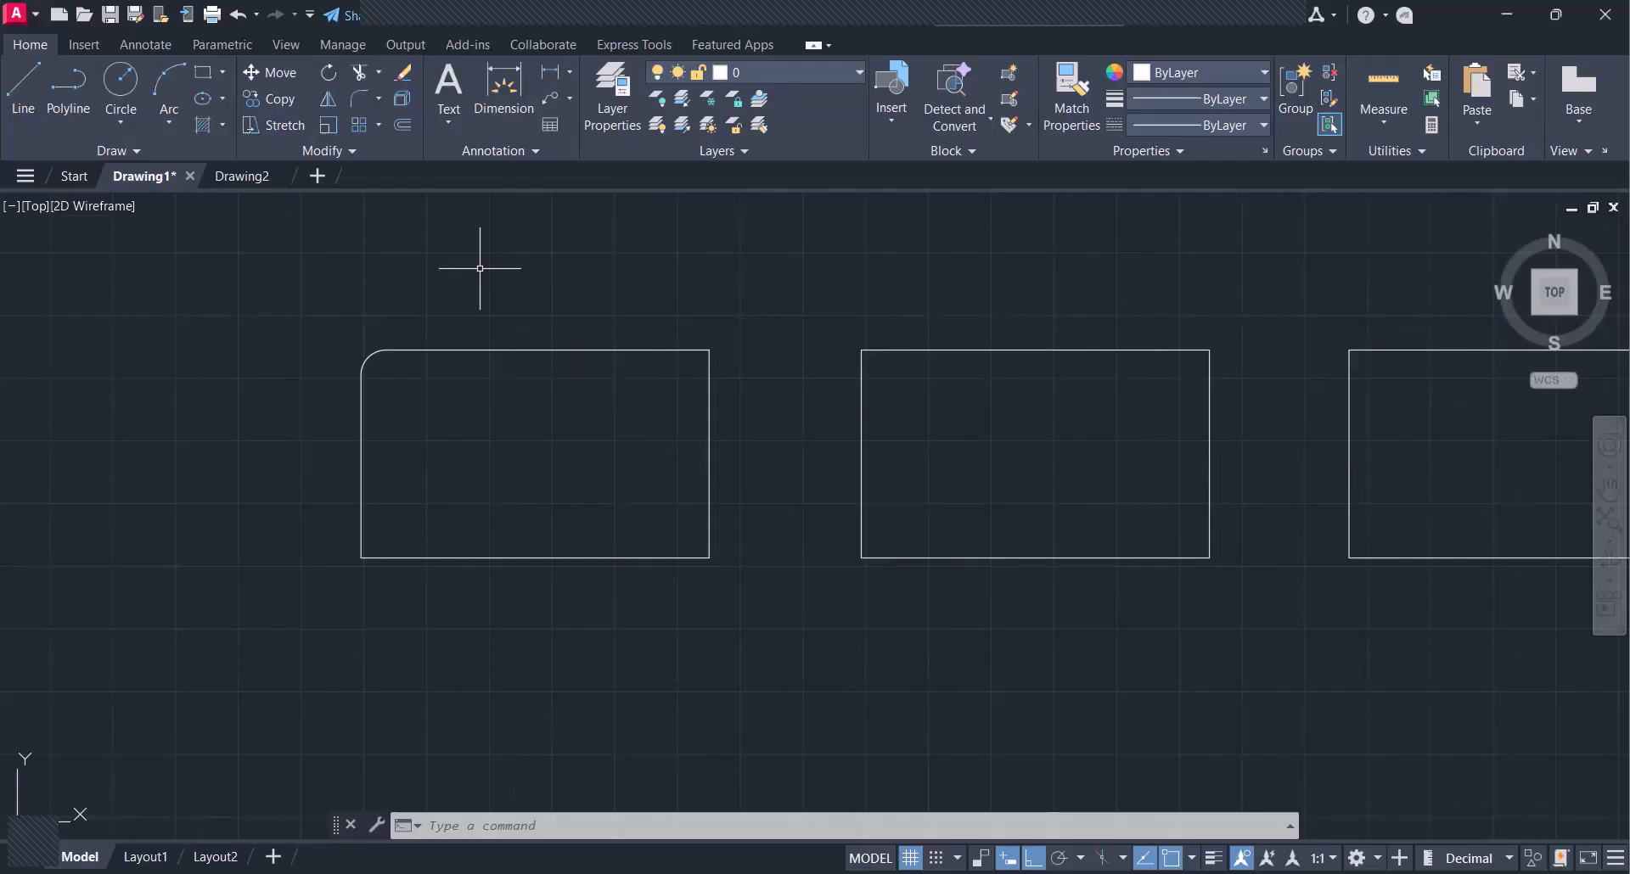
# - Fillet the three remaining corners of the first rectangle with the same radius of 1
pyautogui.press('space')
pyautogui.click(671, 351)
pyautogui.click(713, 442)
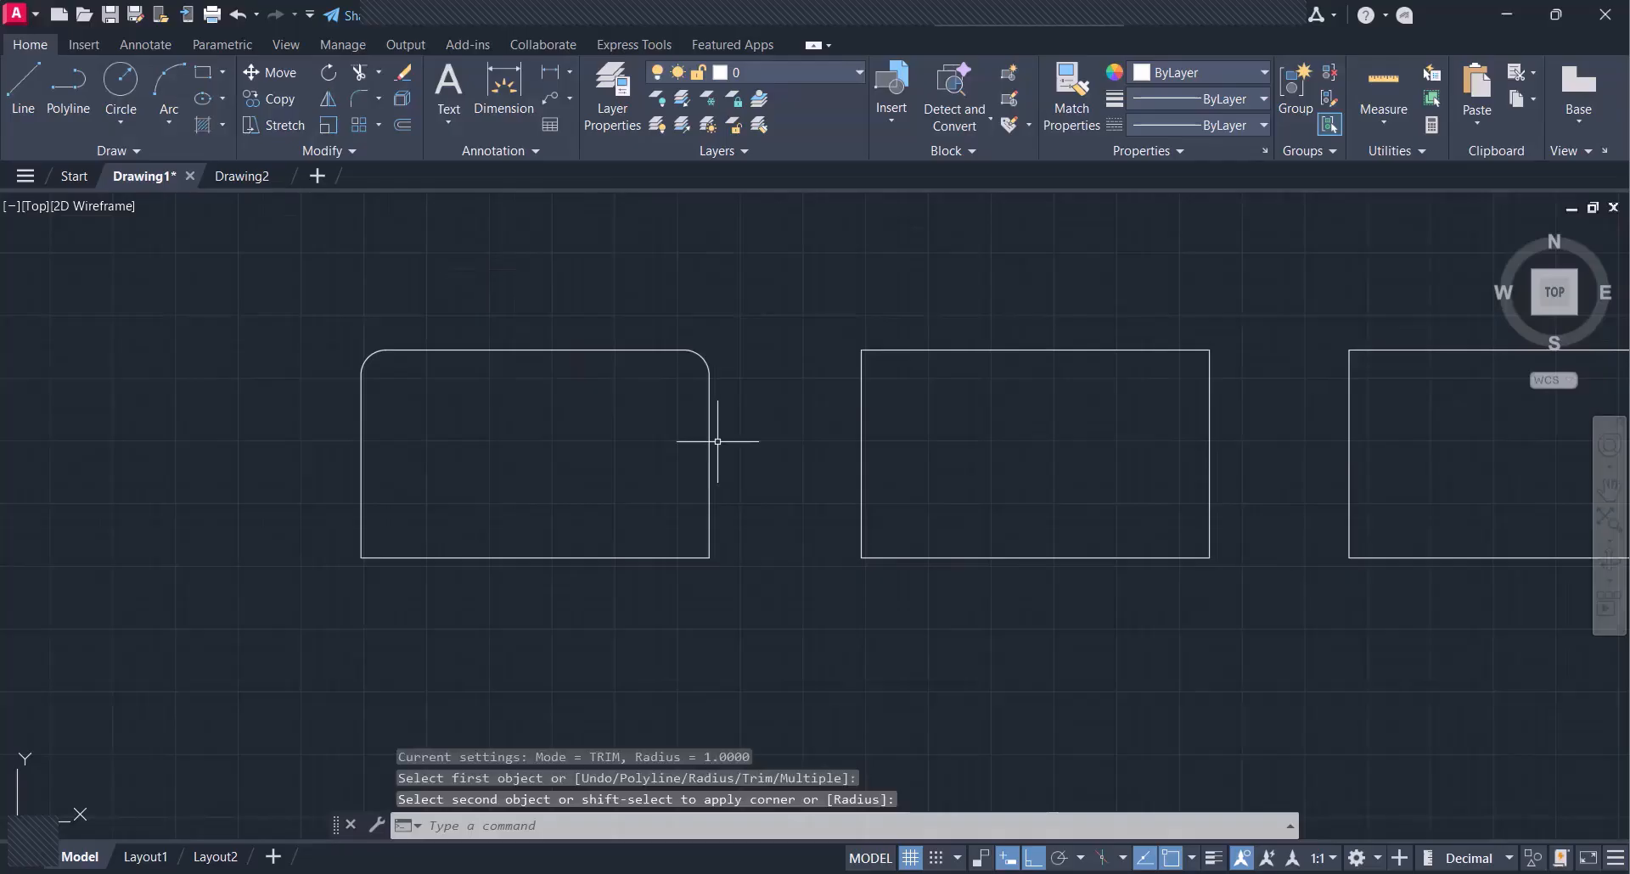
pyautogui.press('space')
pyautogui.click(709, 492)
pyautogui.click(653, 558)
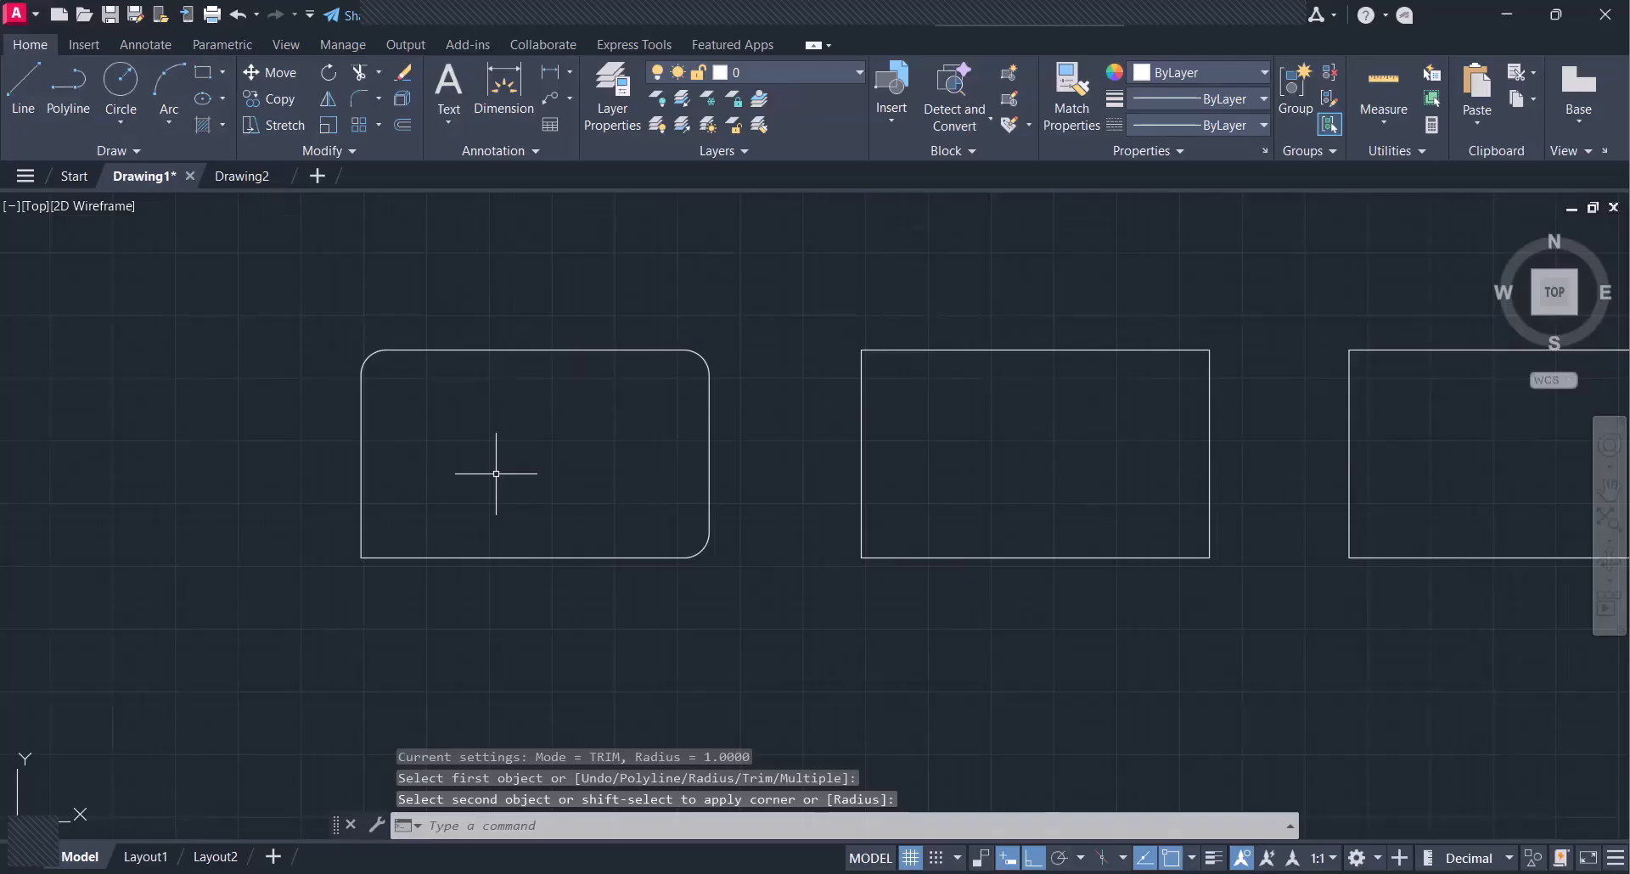
pyautogui.scroll(-2, 830, 582)
pyautogui.scroll(4, 864, 540)
pyautogui.scroll(-2, 736, 619)
pyautogui.scroll(-2, 648, 604)
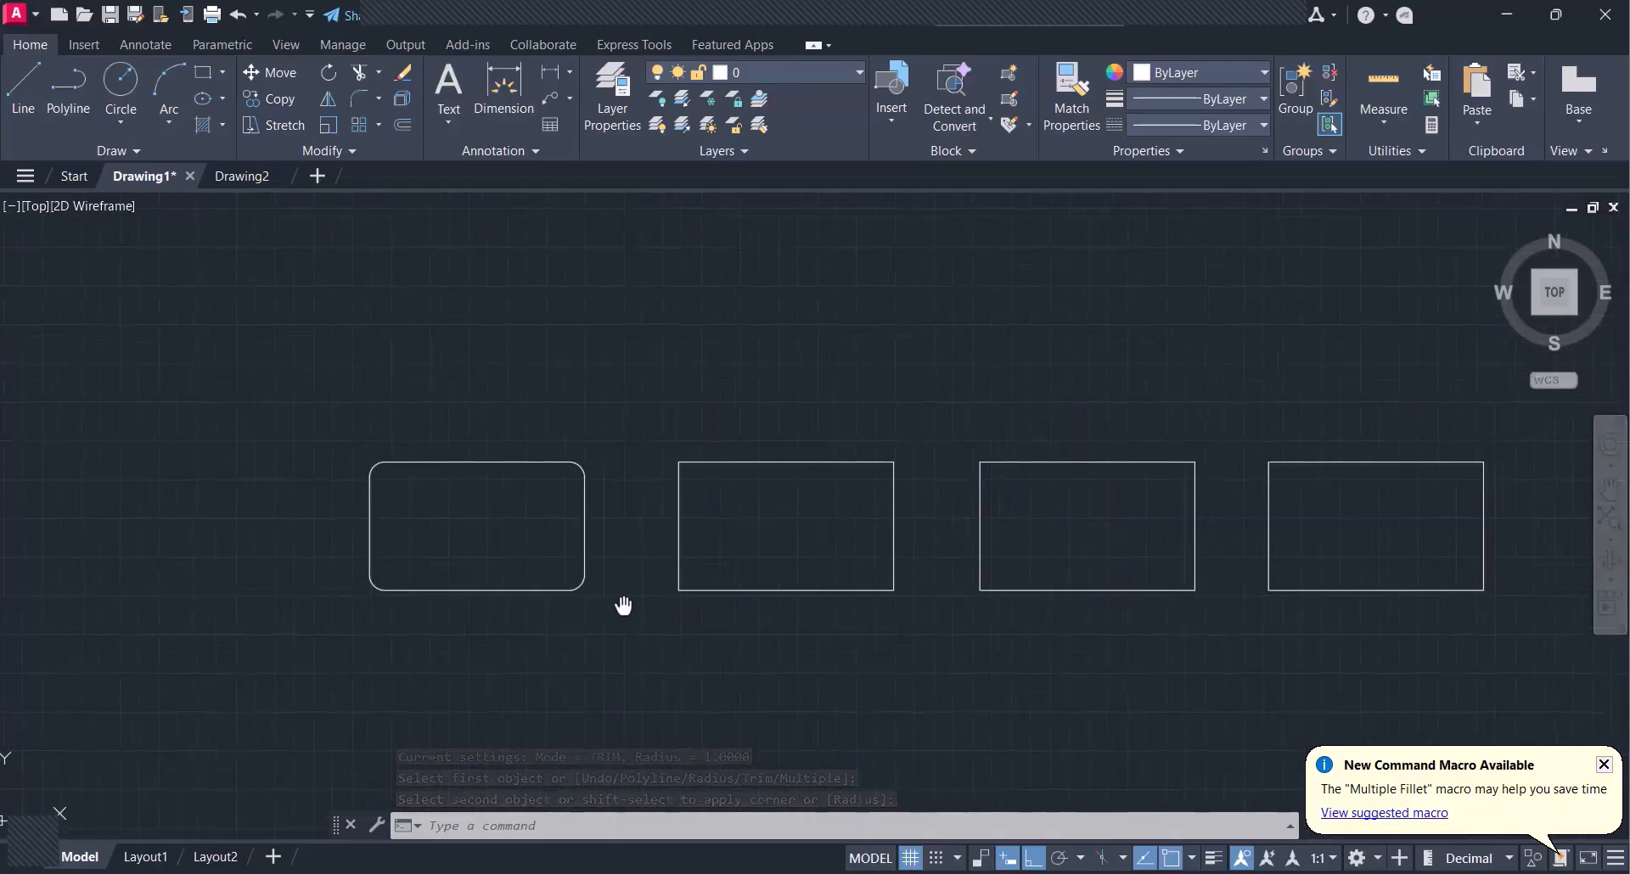
pyautogui.scroll(2, 546, 614)
pyautogui.scroll(2, 328, 590)
pyautogui.scroll(-4, 333, 594)
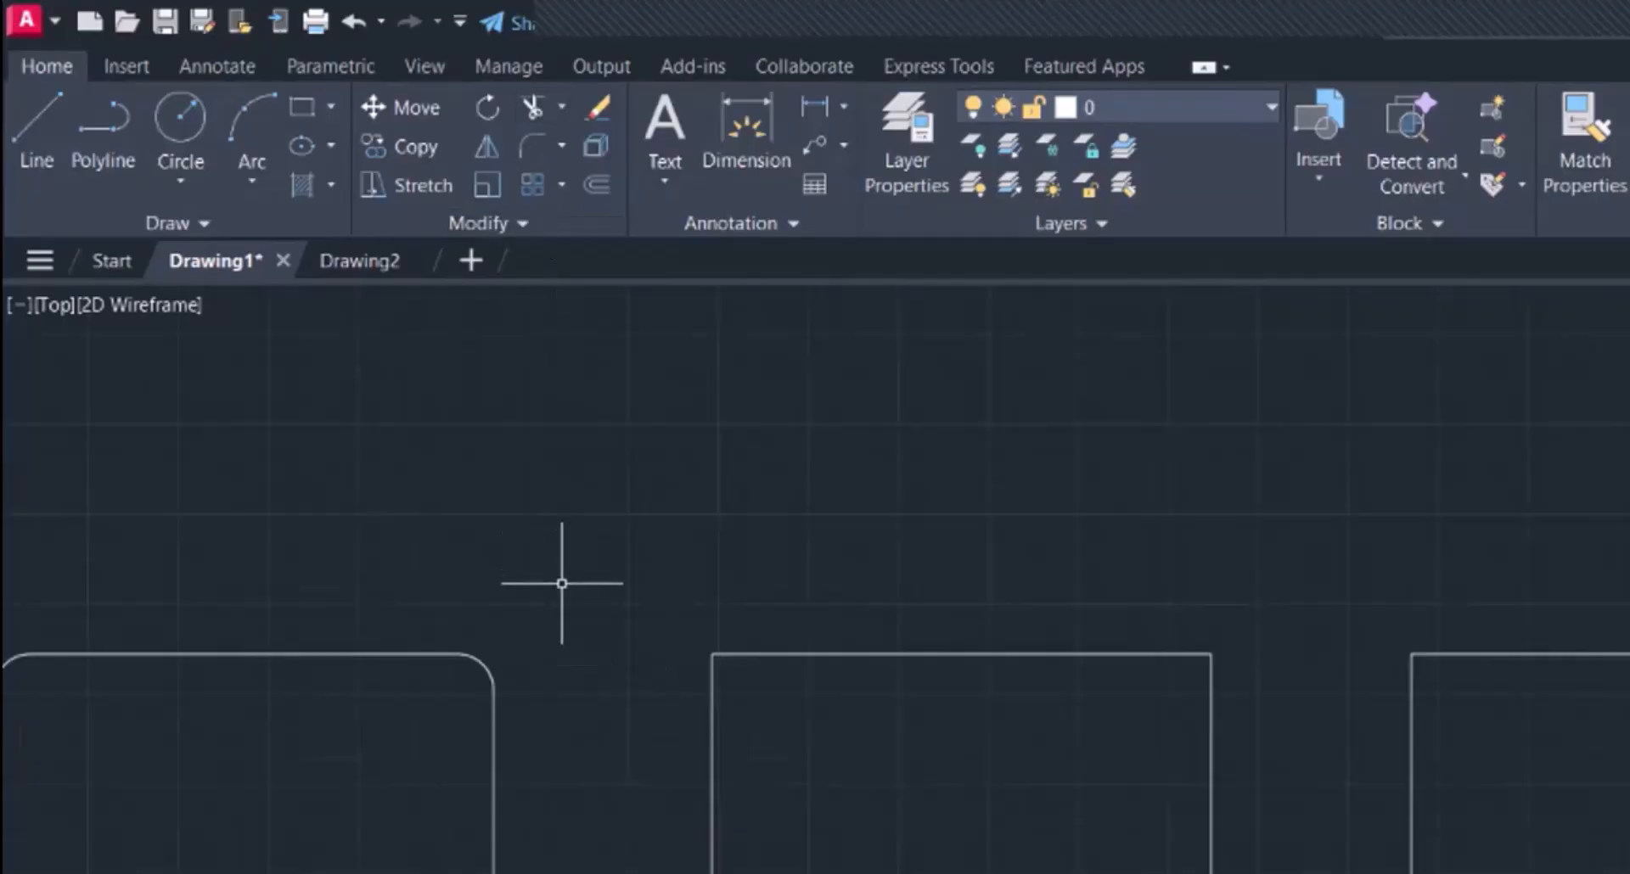
pyautogui.click(562, 154)
pyautogui.click(611, 270)
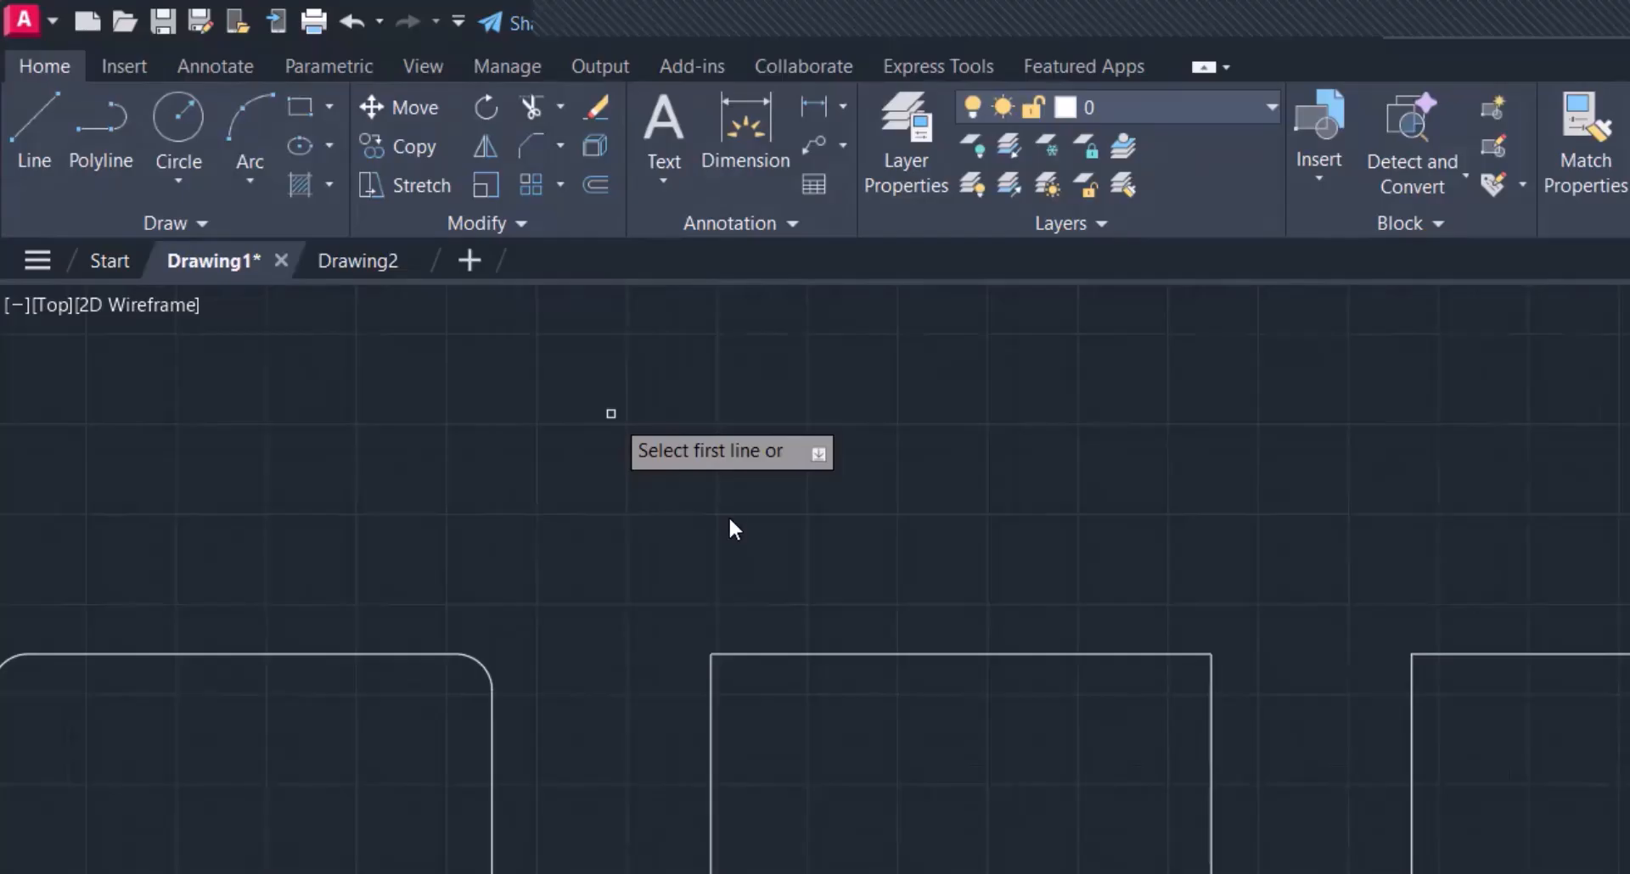
pyautogui.click(793, 652)
pyautogui.rightClick(793, 649)
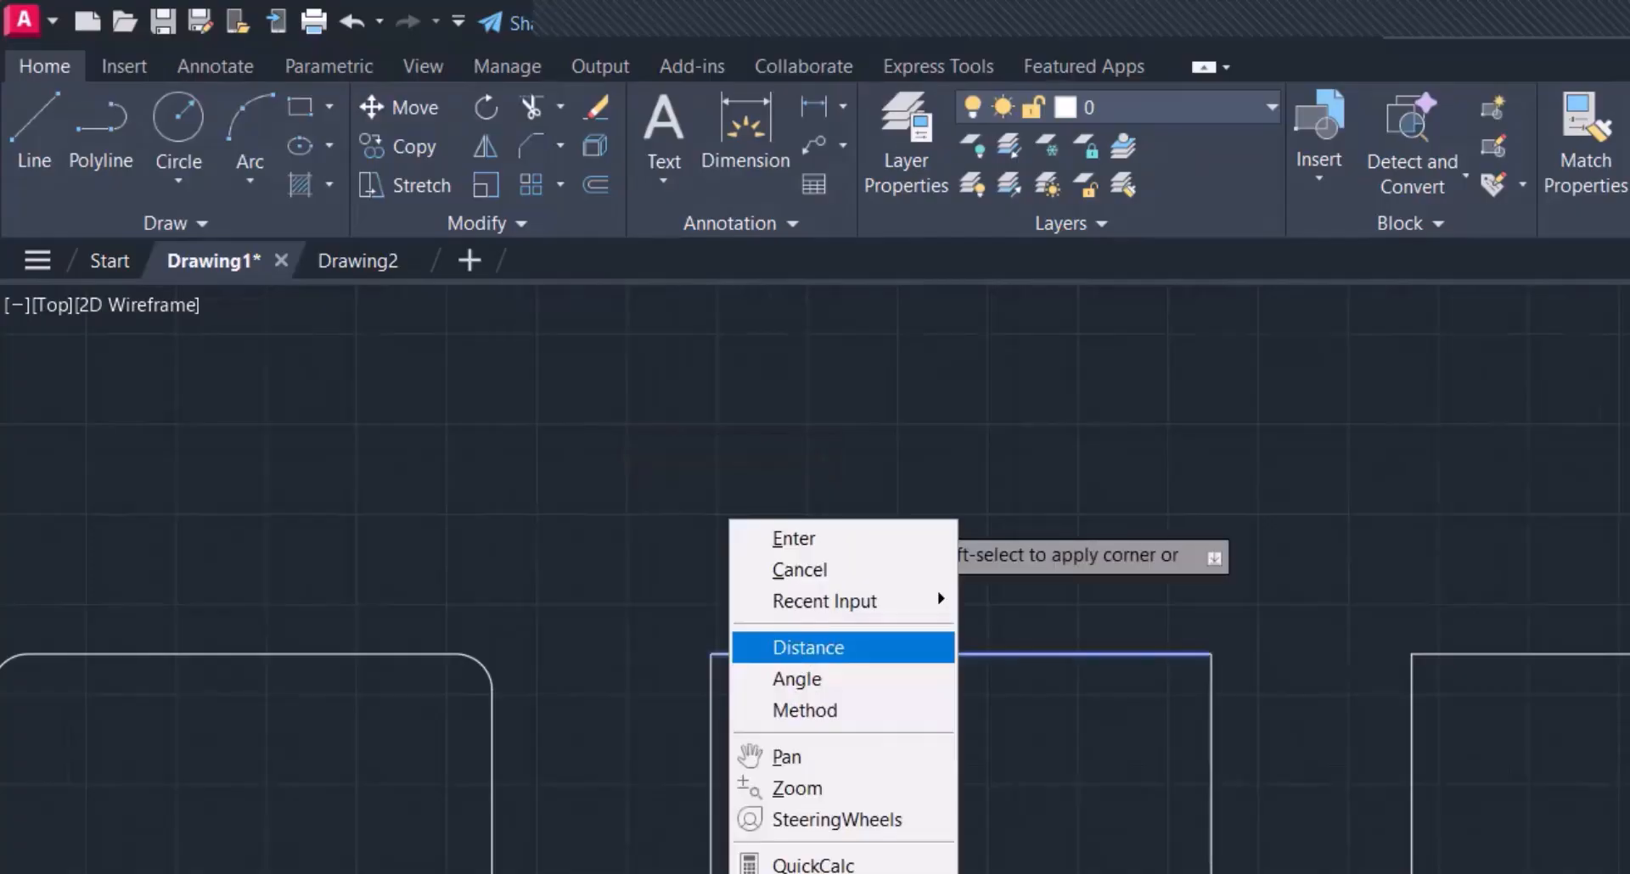
pyautogui.click(806, 647)
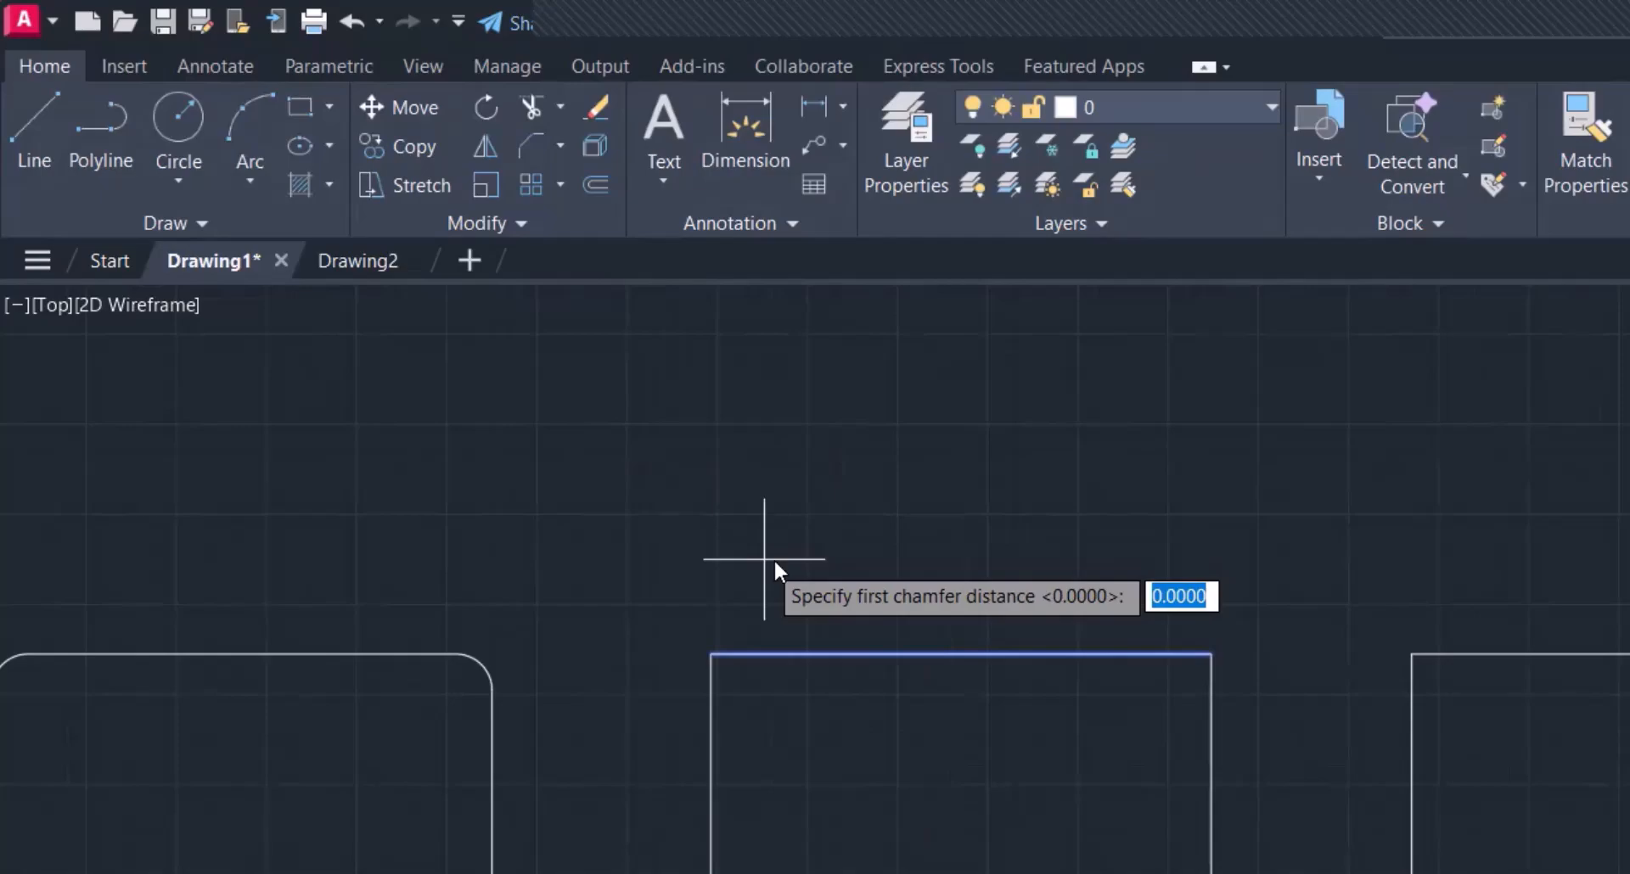
pyautogui.write('0.1')
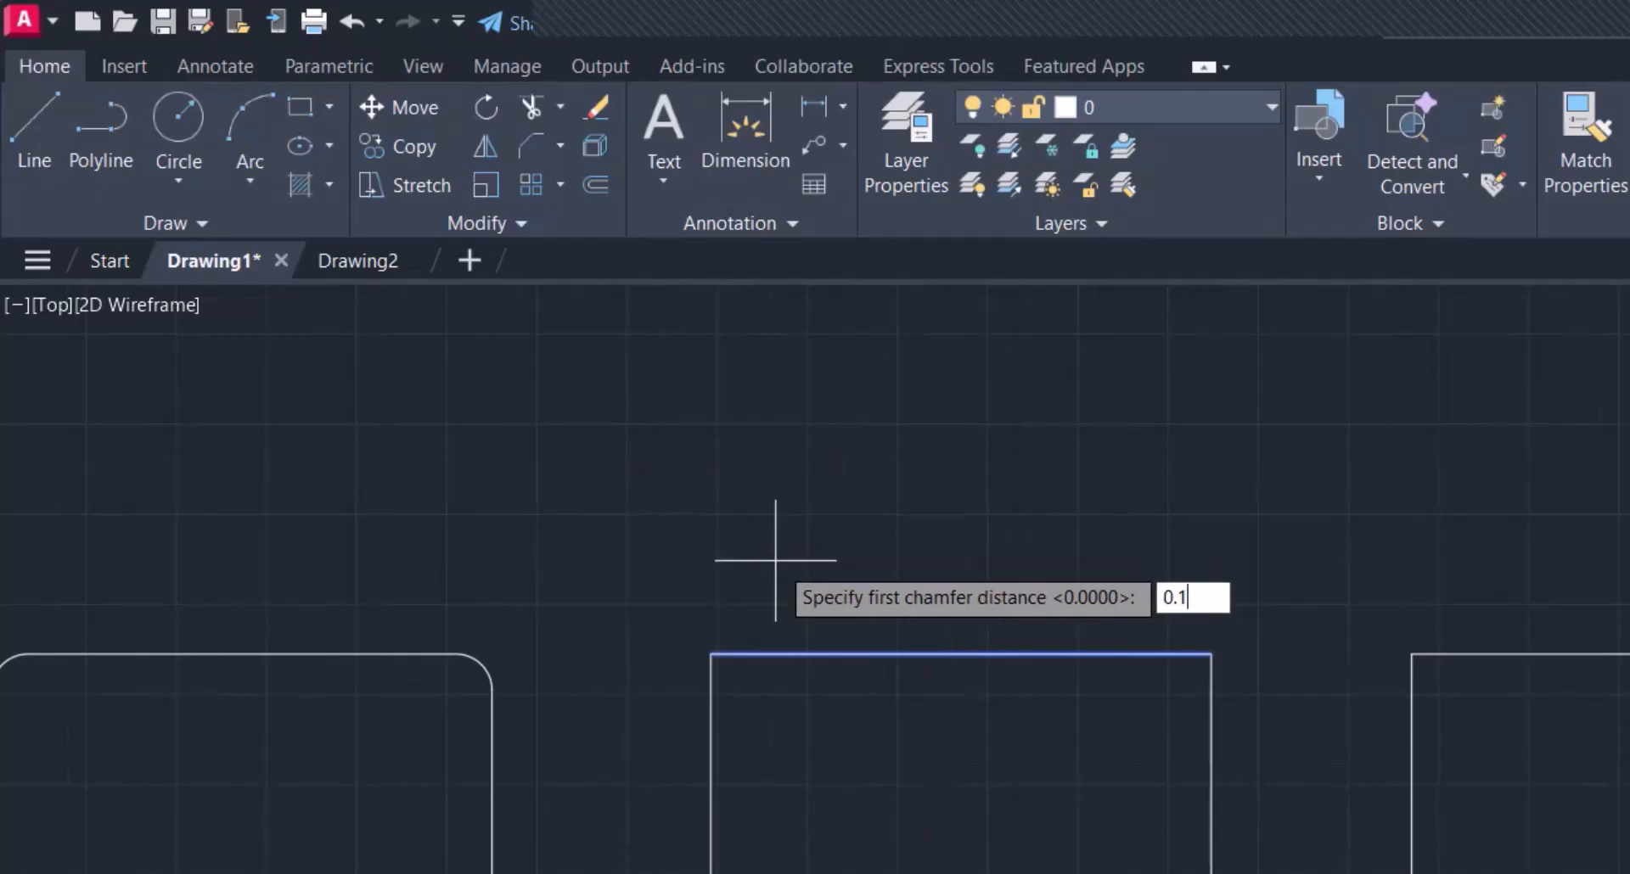
pyautogui.press('Return')
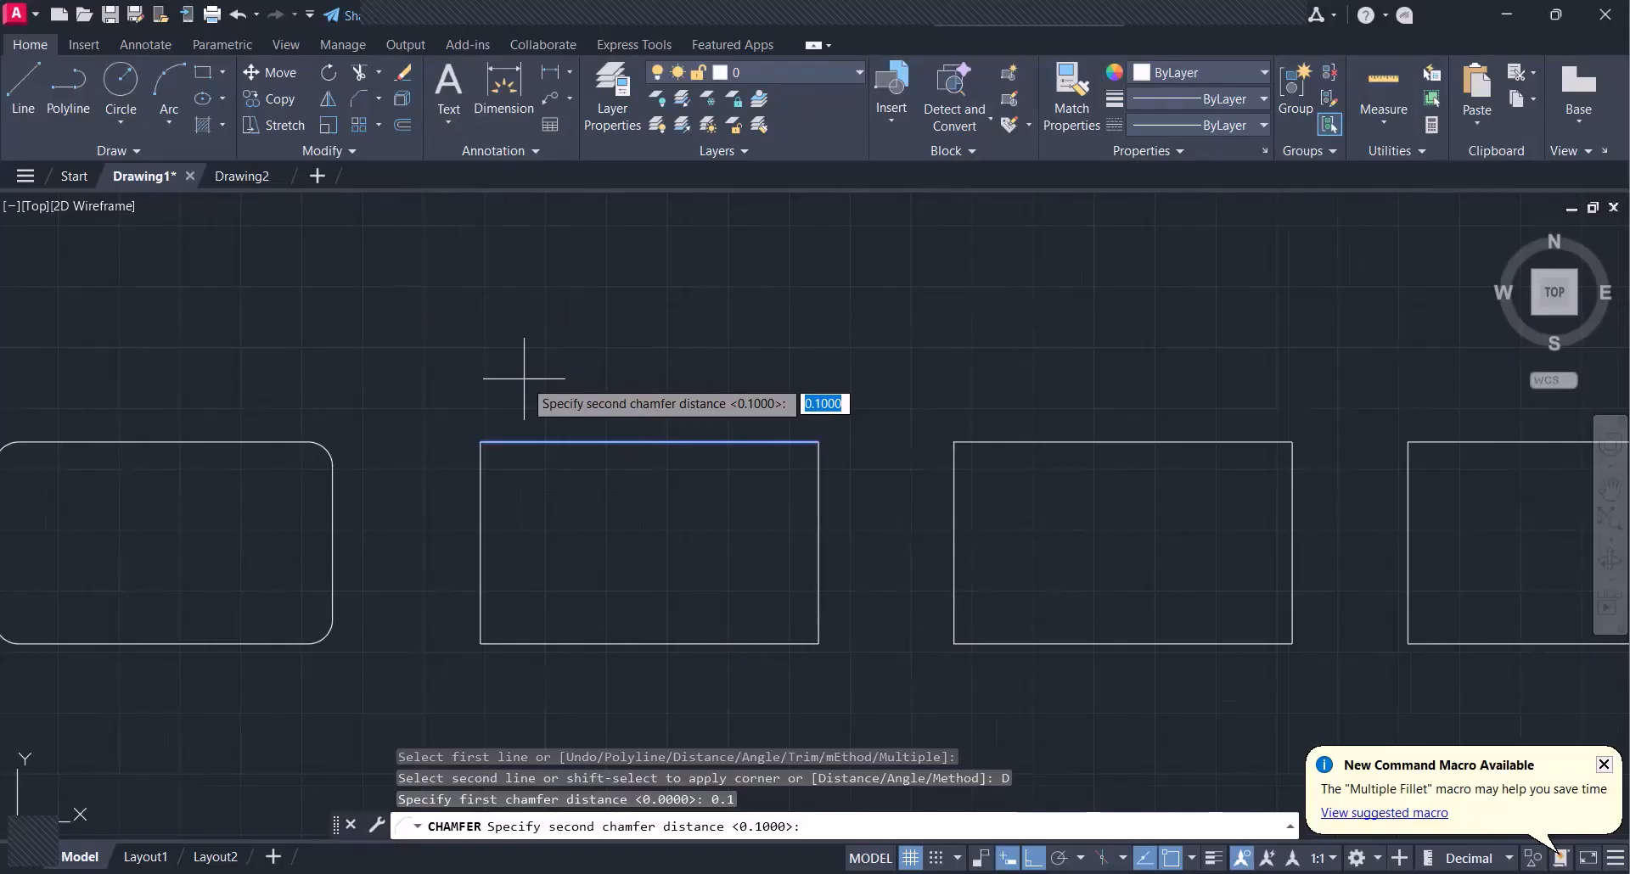
pyautogui.write('0')
pyautogui.press('Escape')
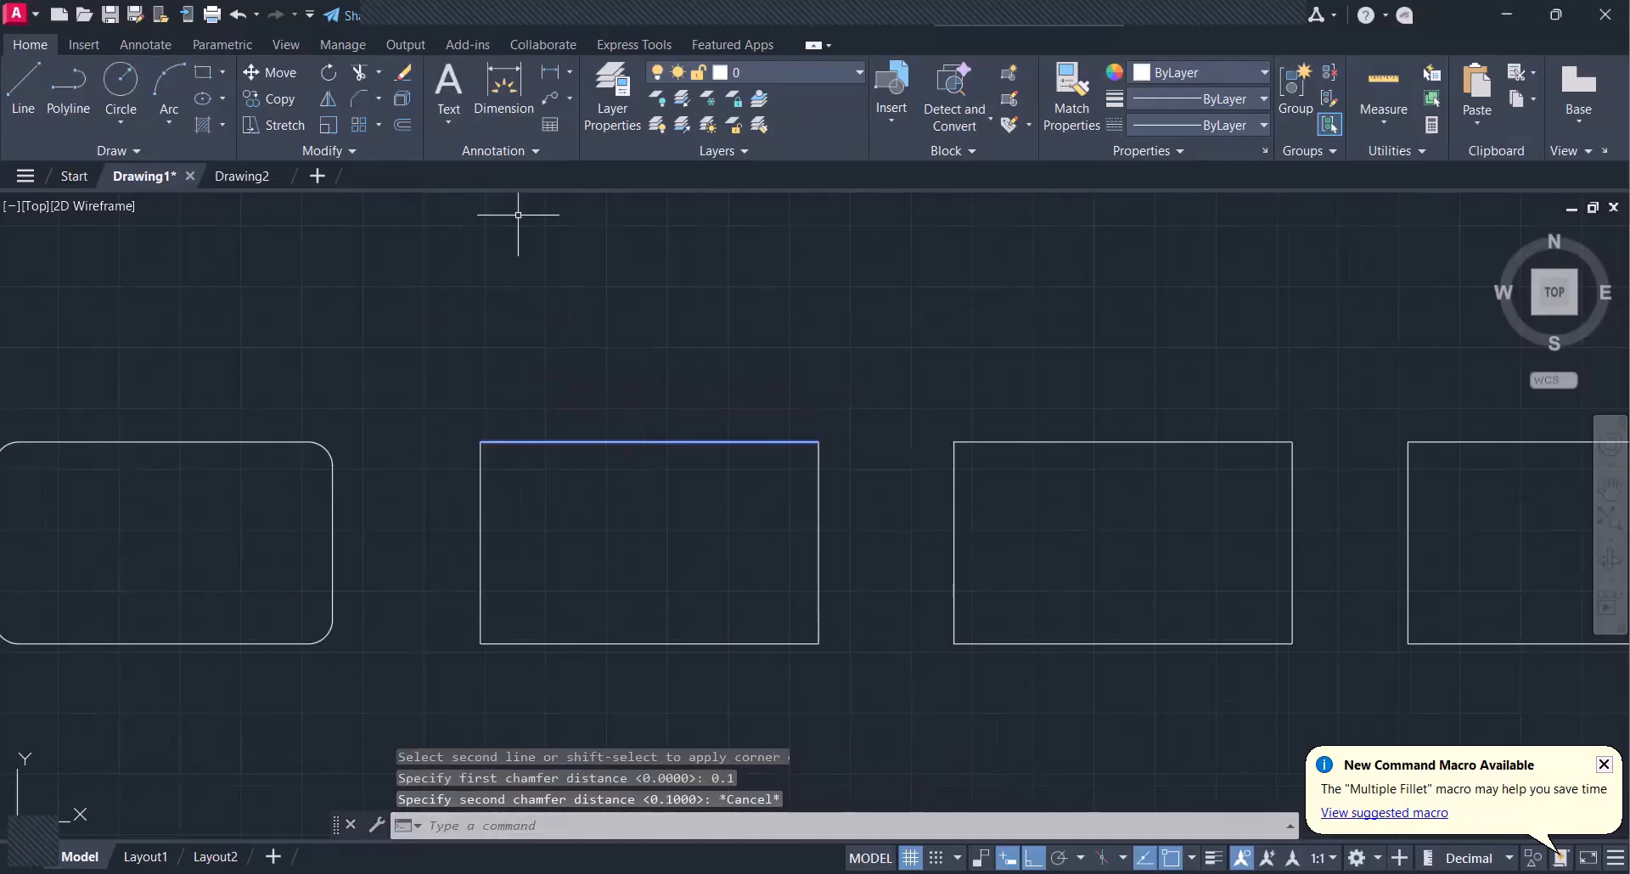
pyautogui.press('Escape')
pyautogui.press('Escape')
pyautogui.click(527, 510)
pyautogui.press('Escape')
pyautogui.press('Escape')
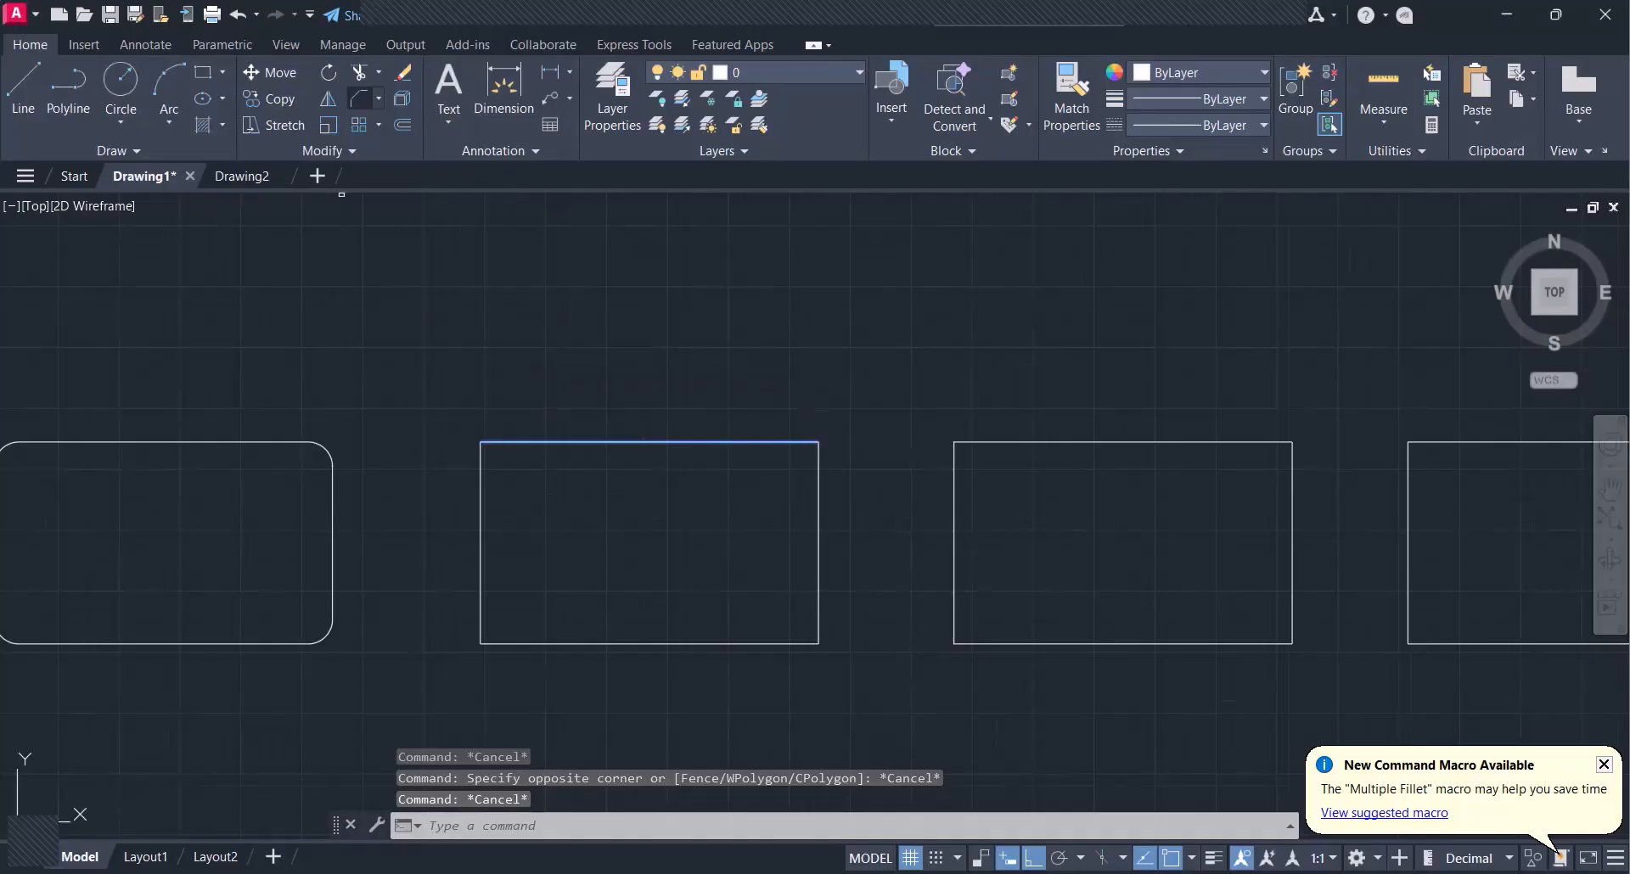
# - Chamfer all four corners of the second rectangle in the row, setting both the first and second chamfer distances to 0.5
pyautogui.rightClick(528, 372)
pyautogui.click(606, 458)
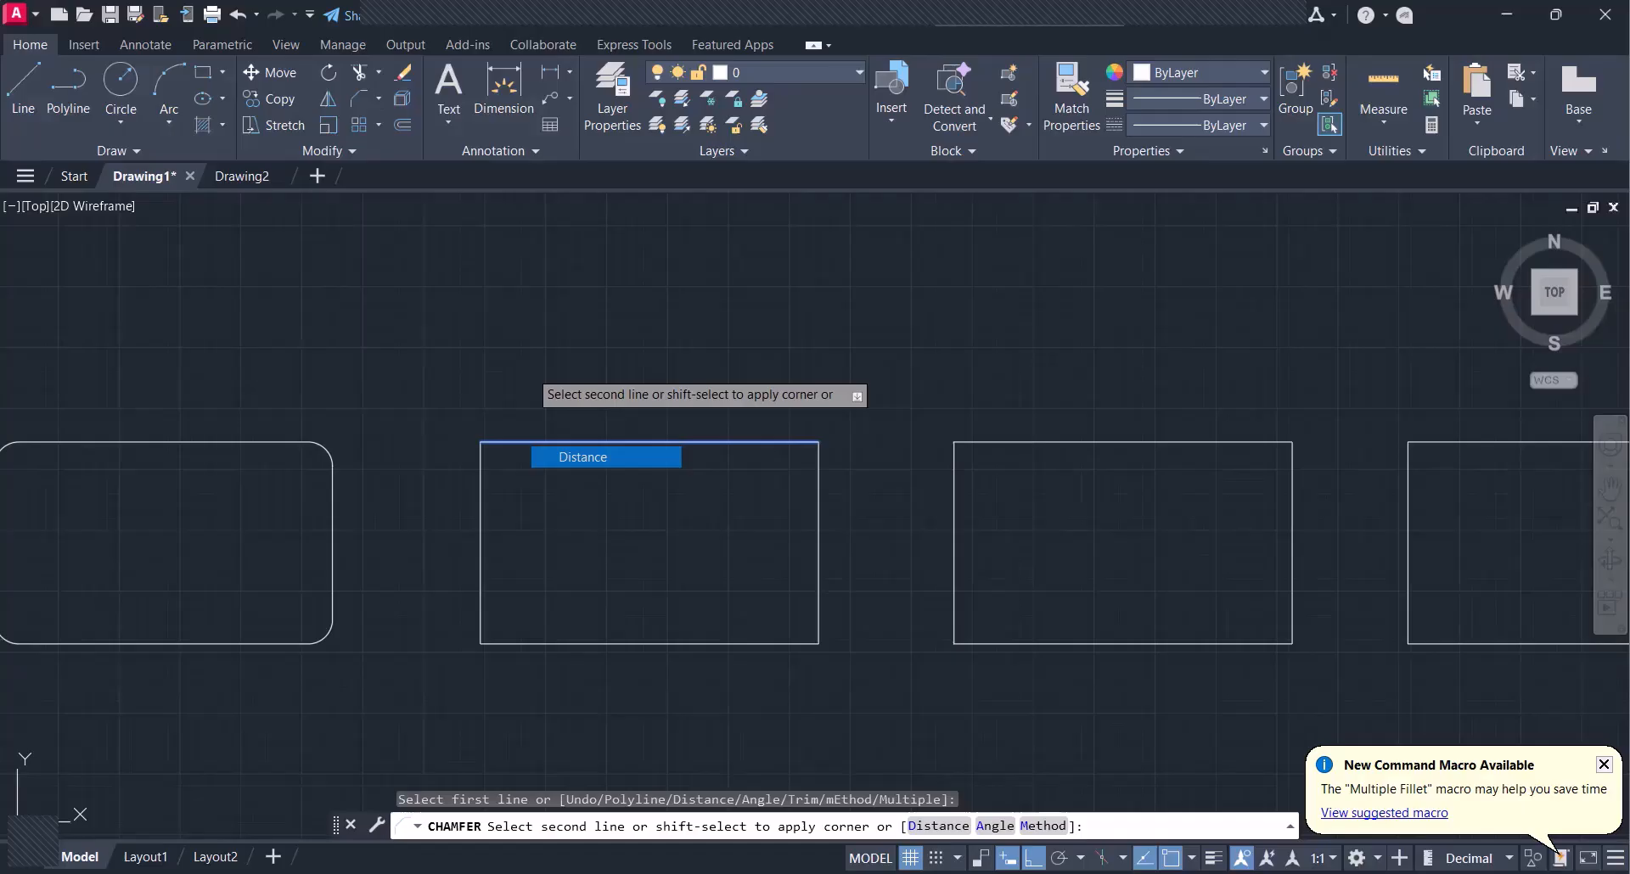
pyautogui.press('Return')
pyautogui.write('0.6')
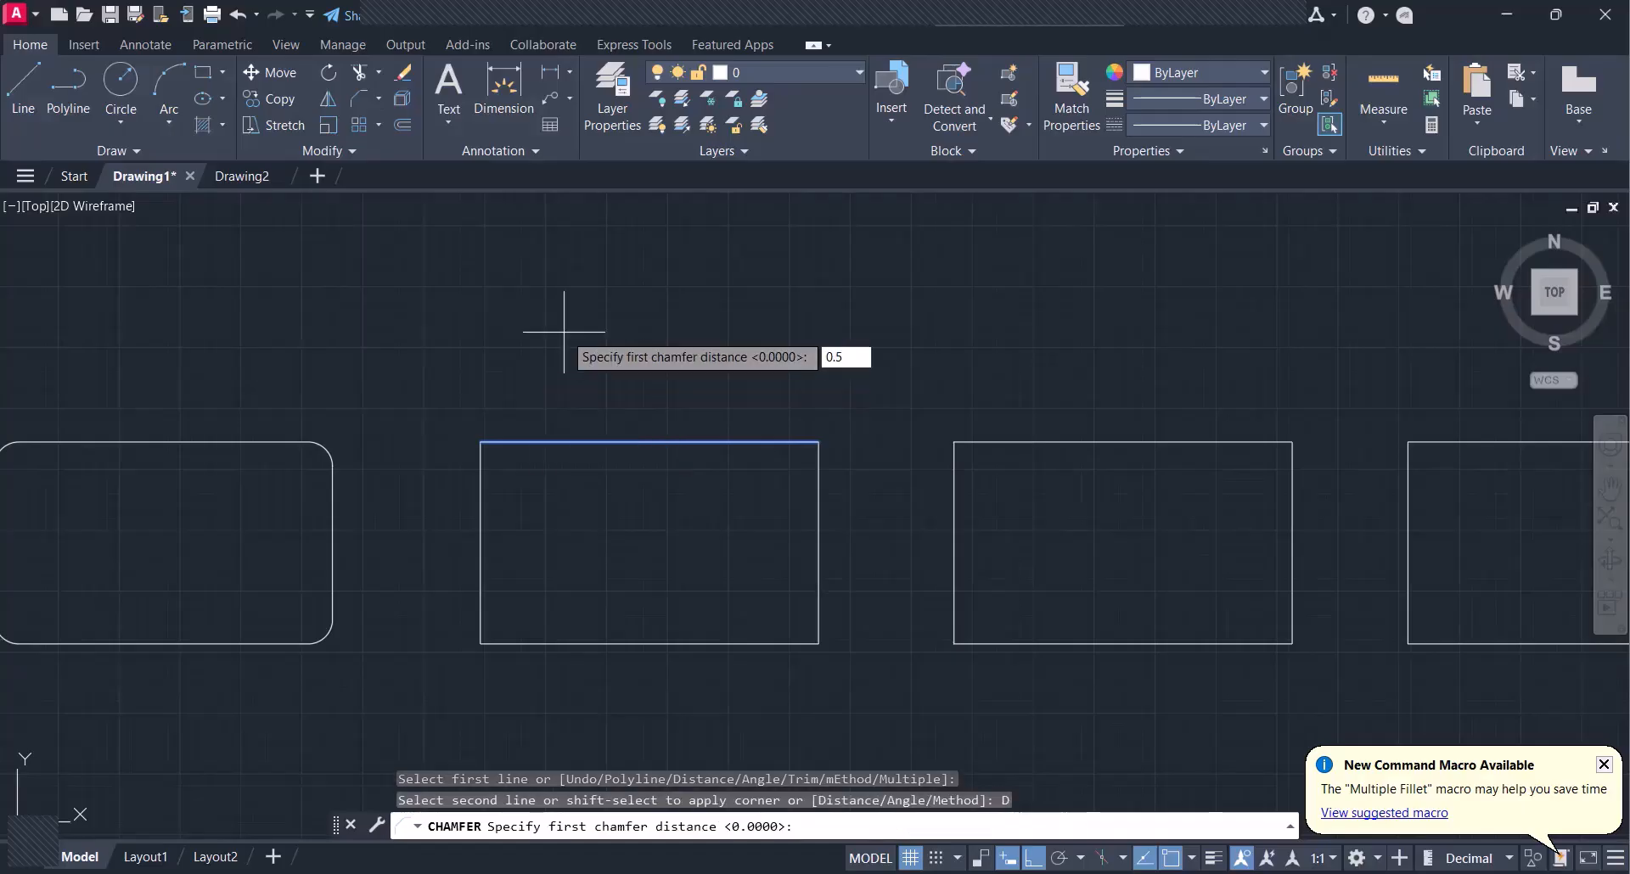
pyautogui.press('Return')
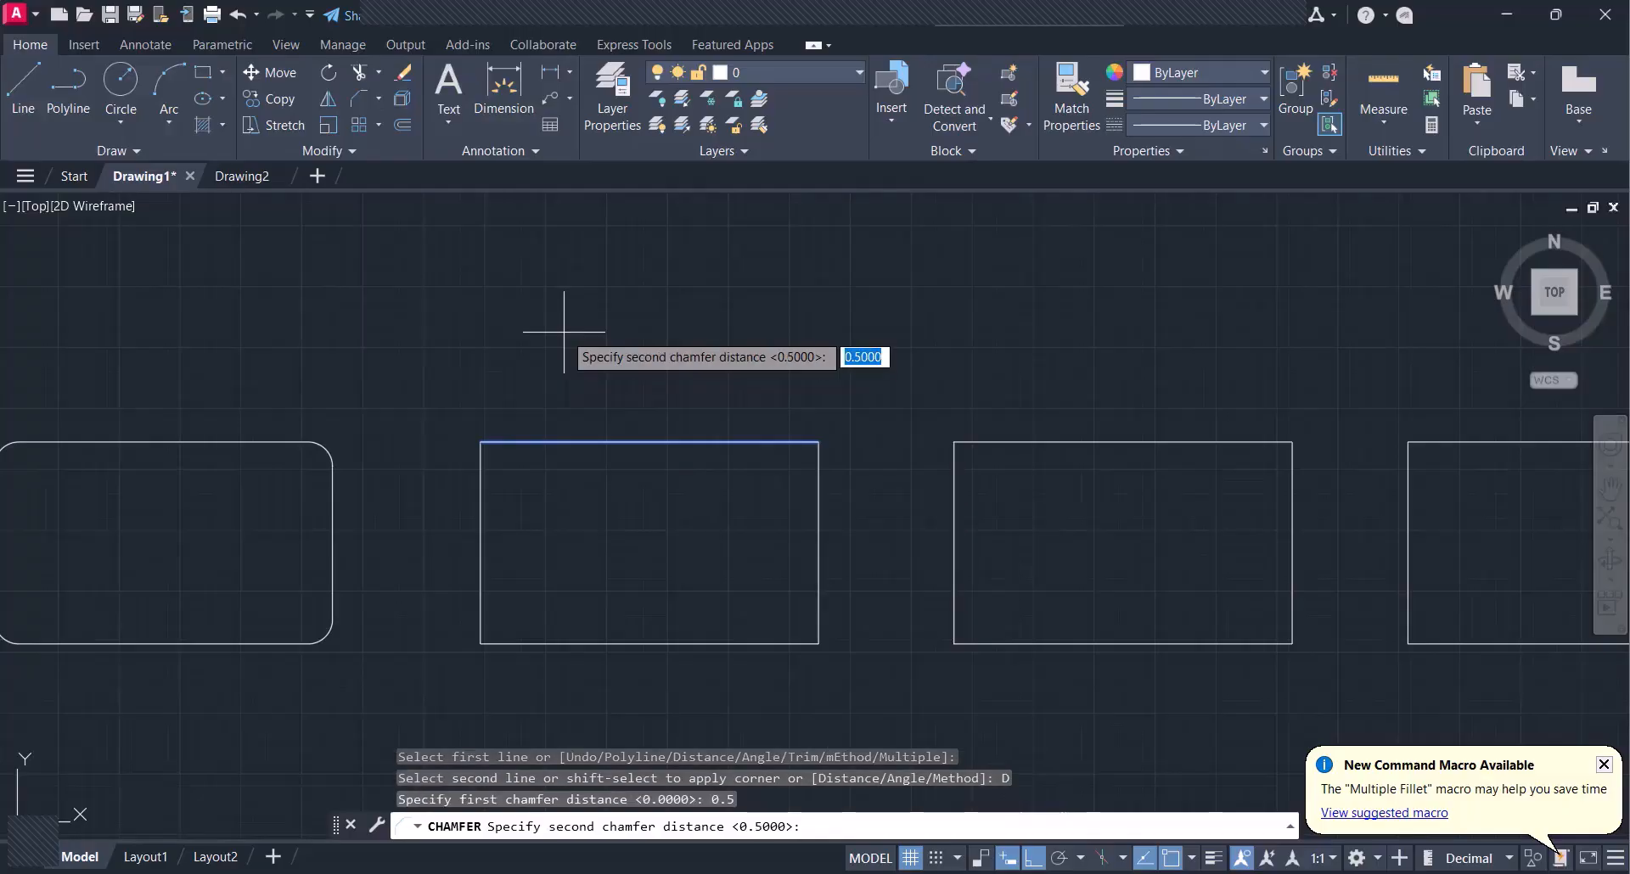
pyautogui.write('0.5')
pyautogui.press('Return')
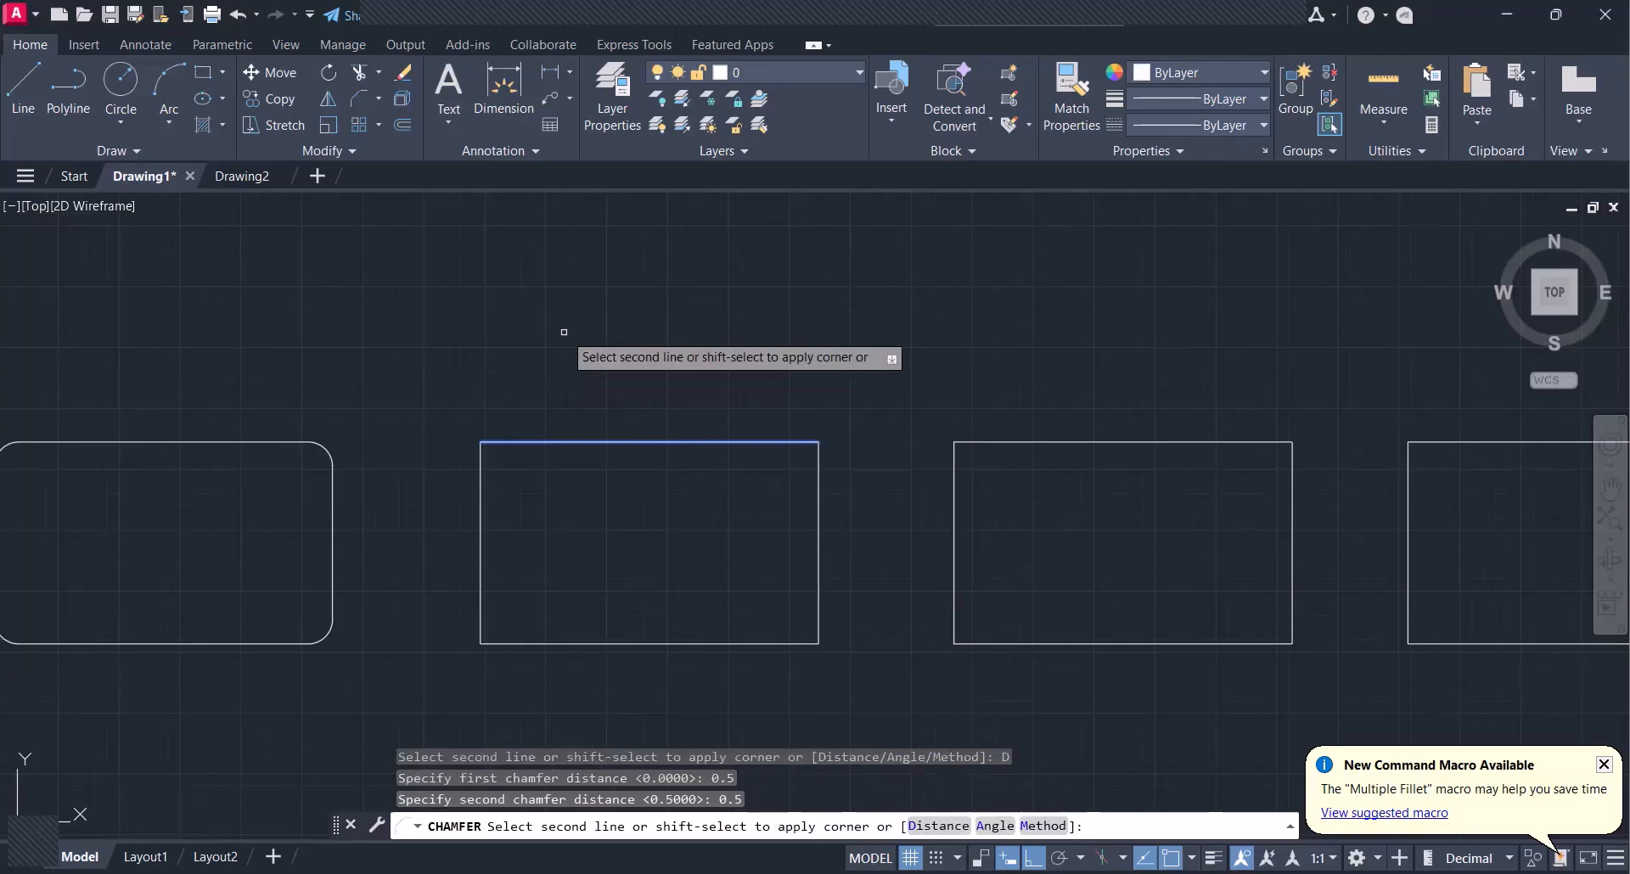
pyautogui.click(480, 484)
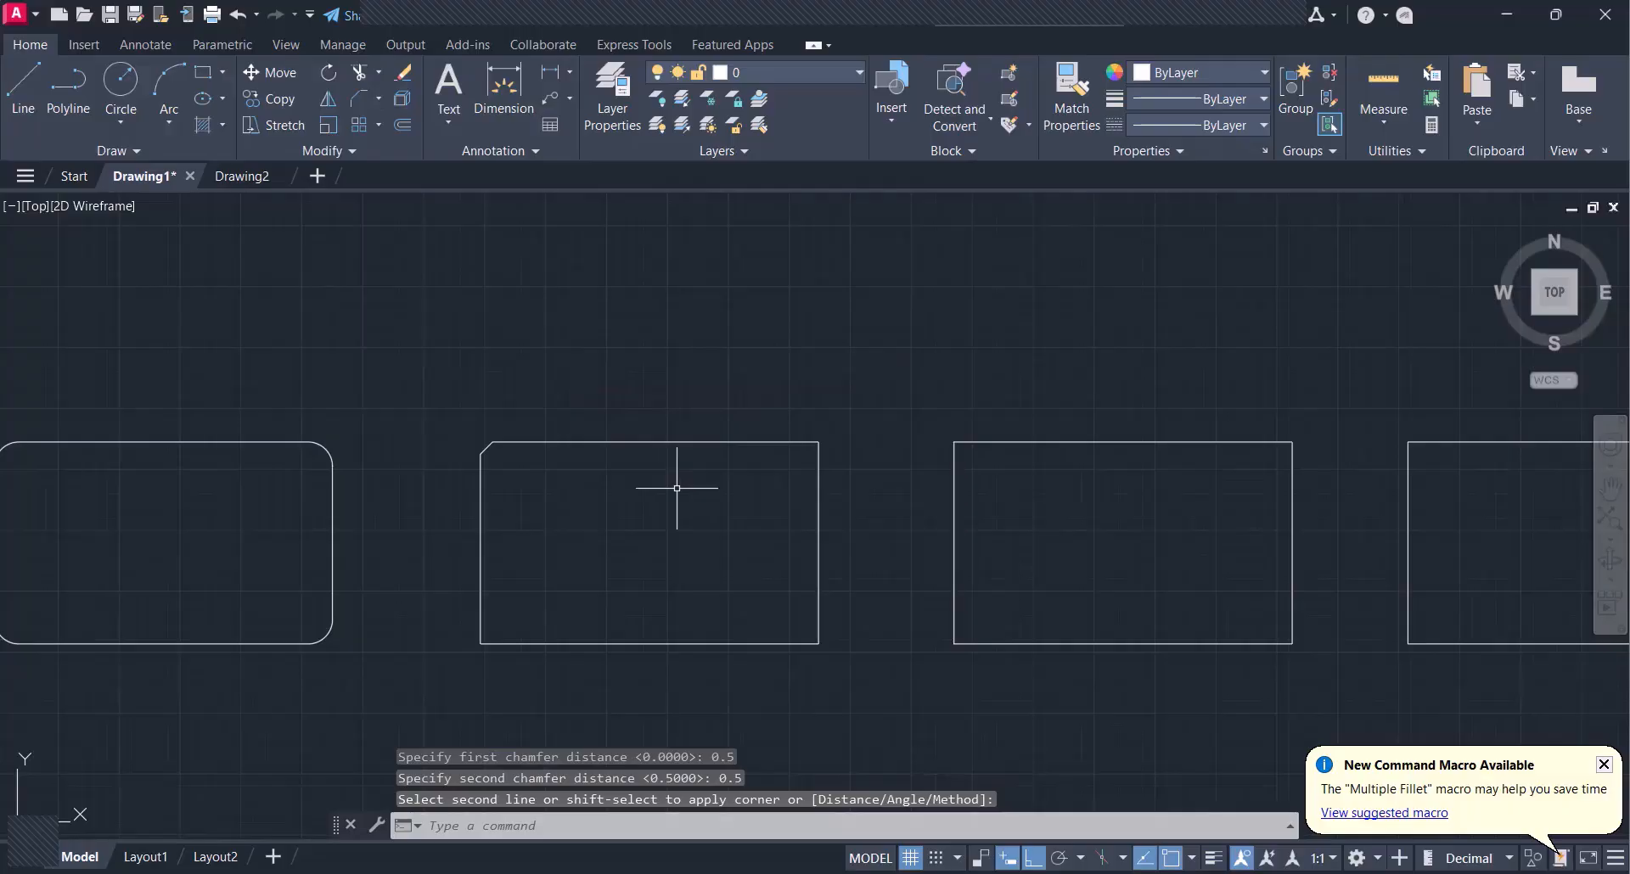
pyautogui.click(820, 485)
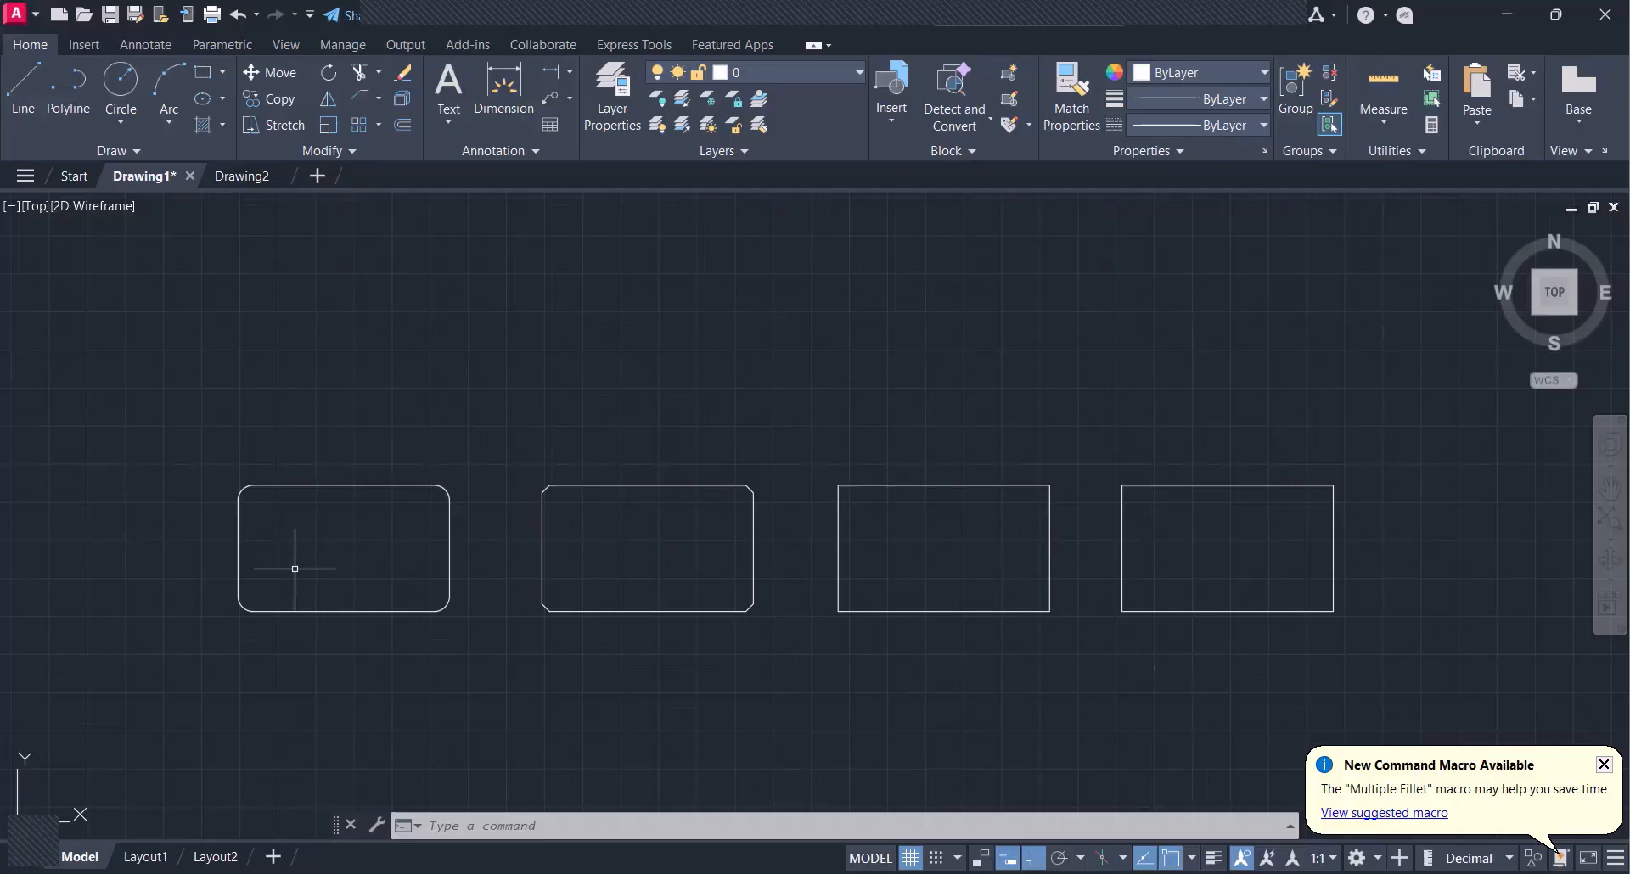
pyautogui.click(387, 582)
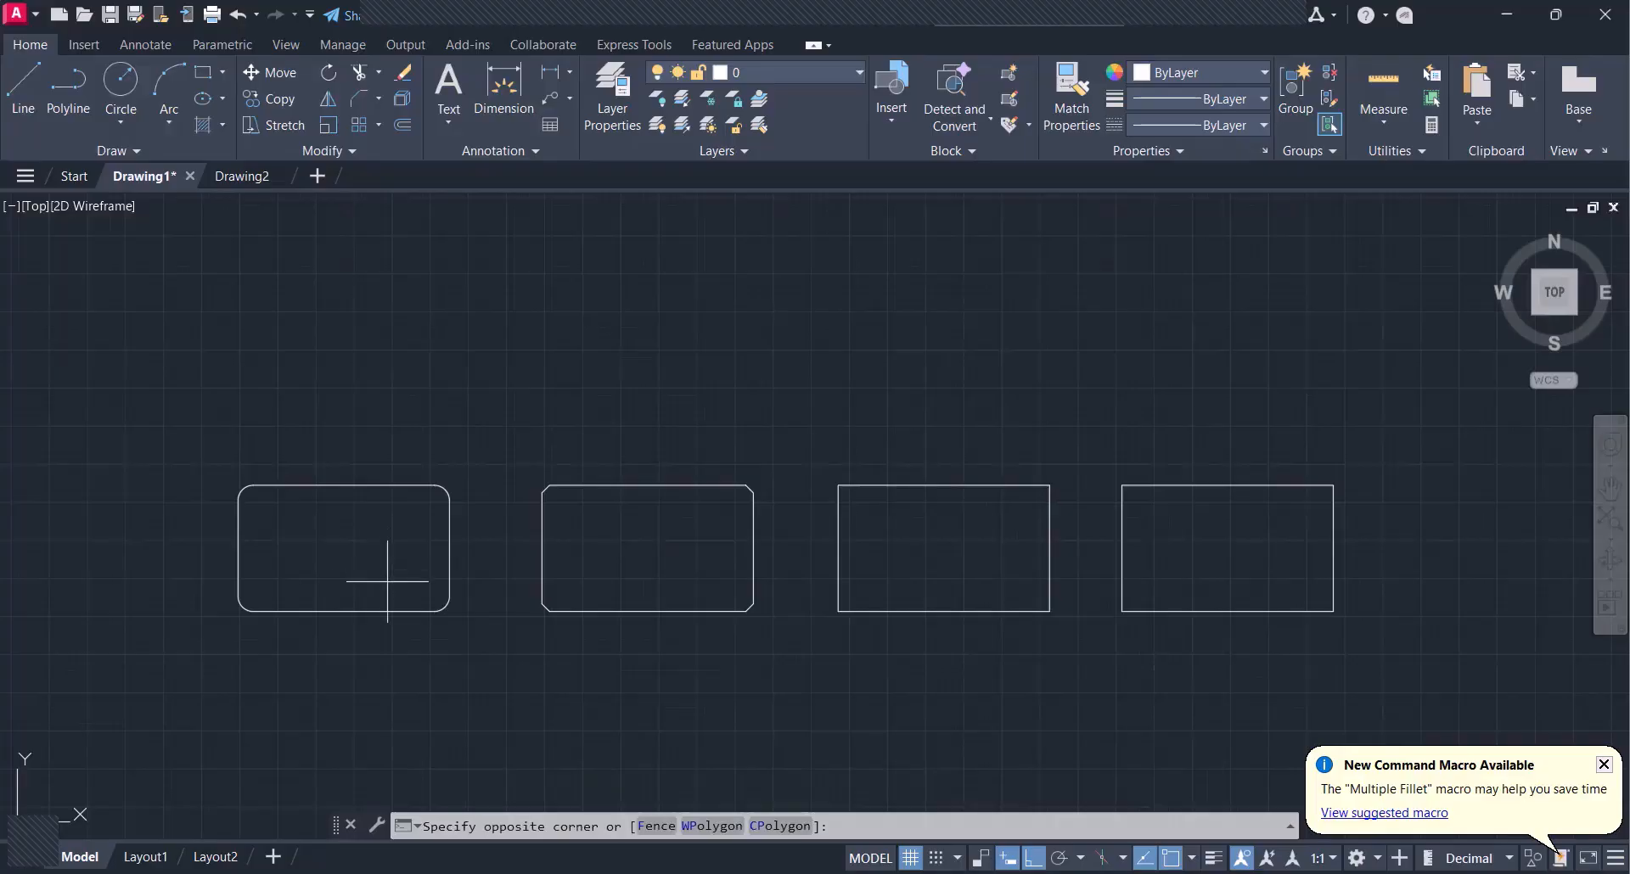
pyautogui.click(339, 548)
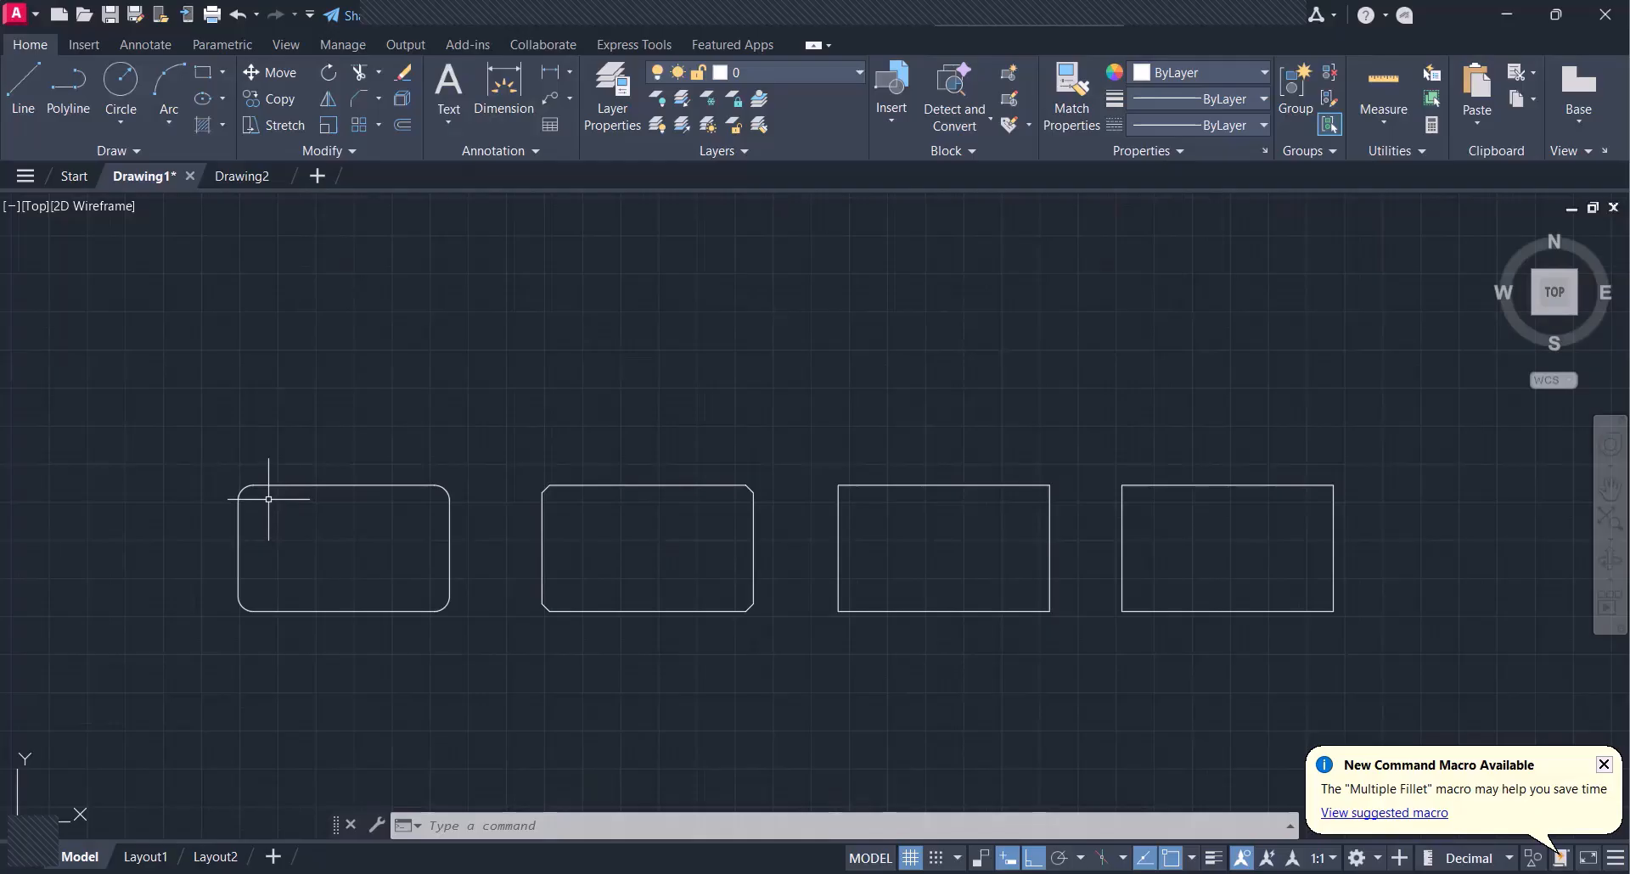
pyautogui.click(268, 500)
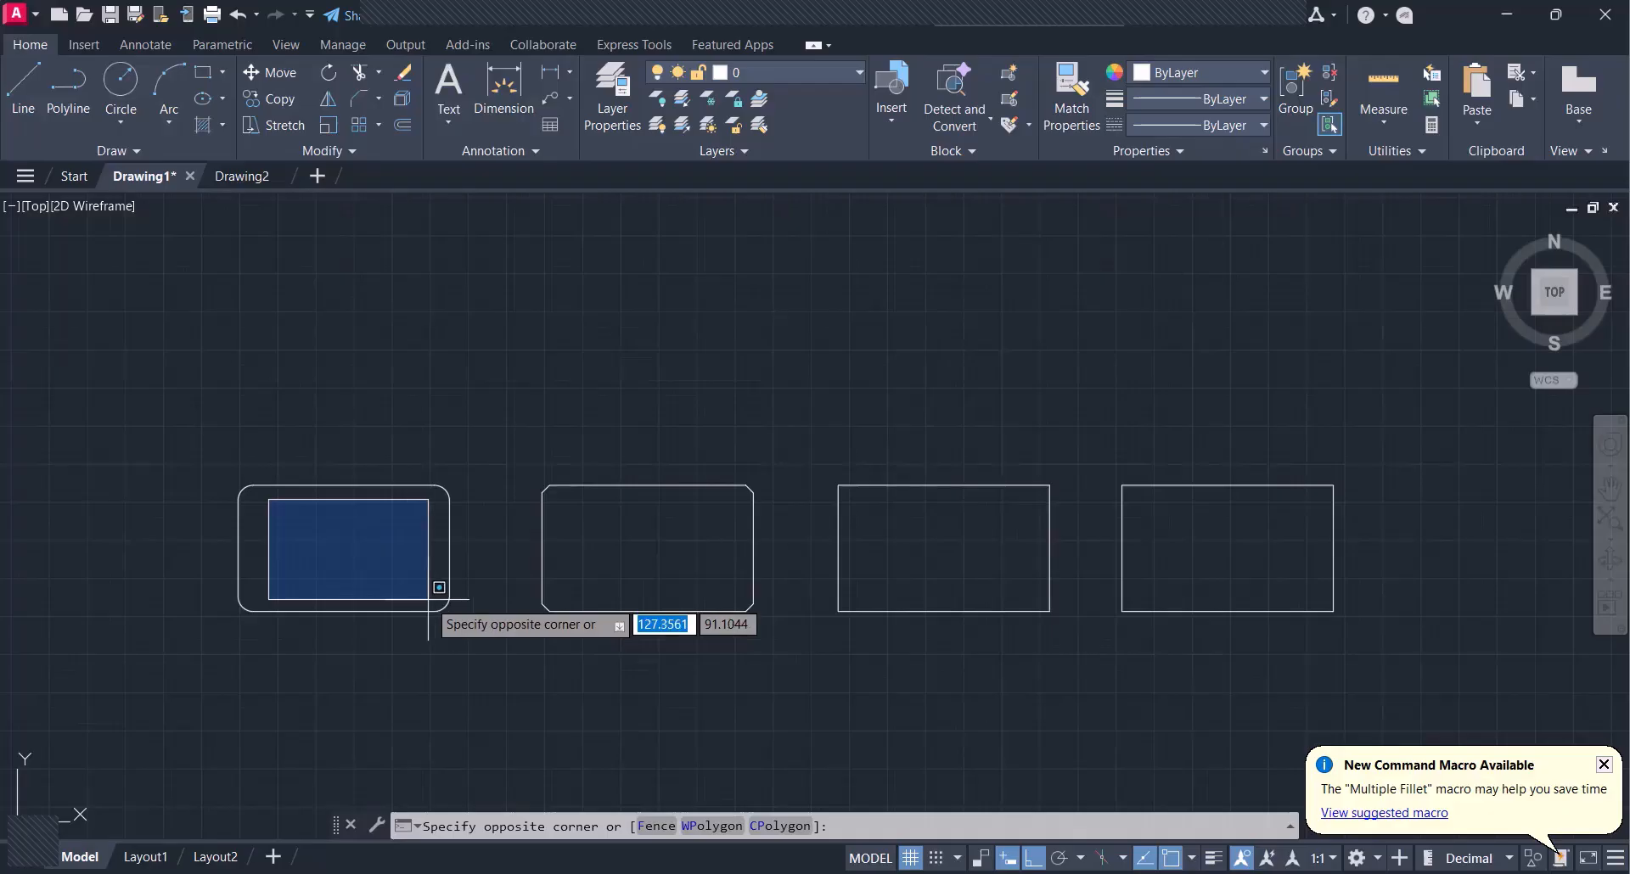
pyautogui.click(424, 597)
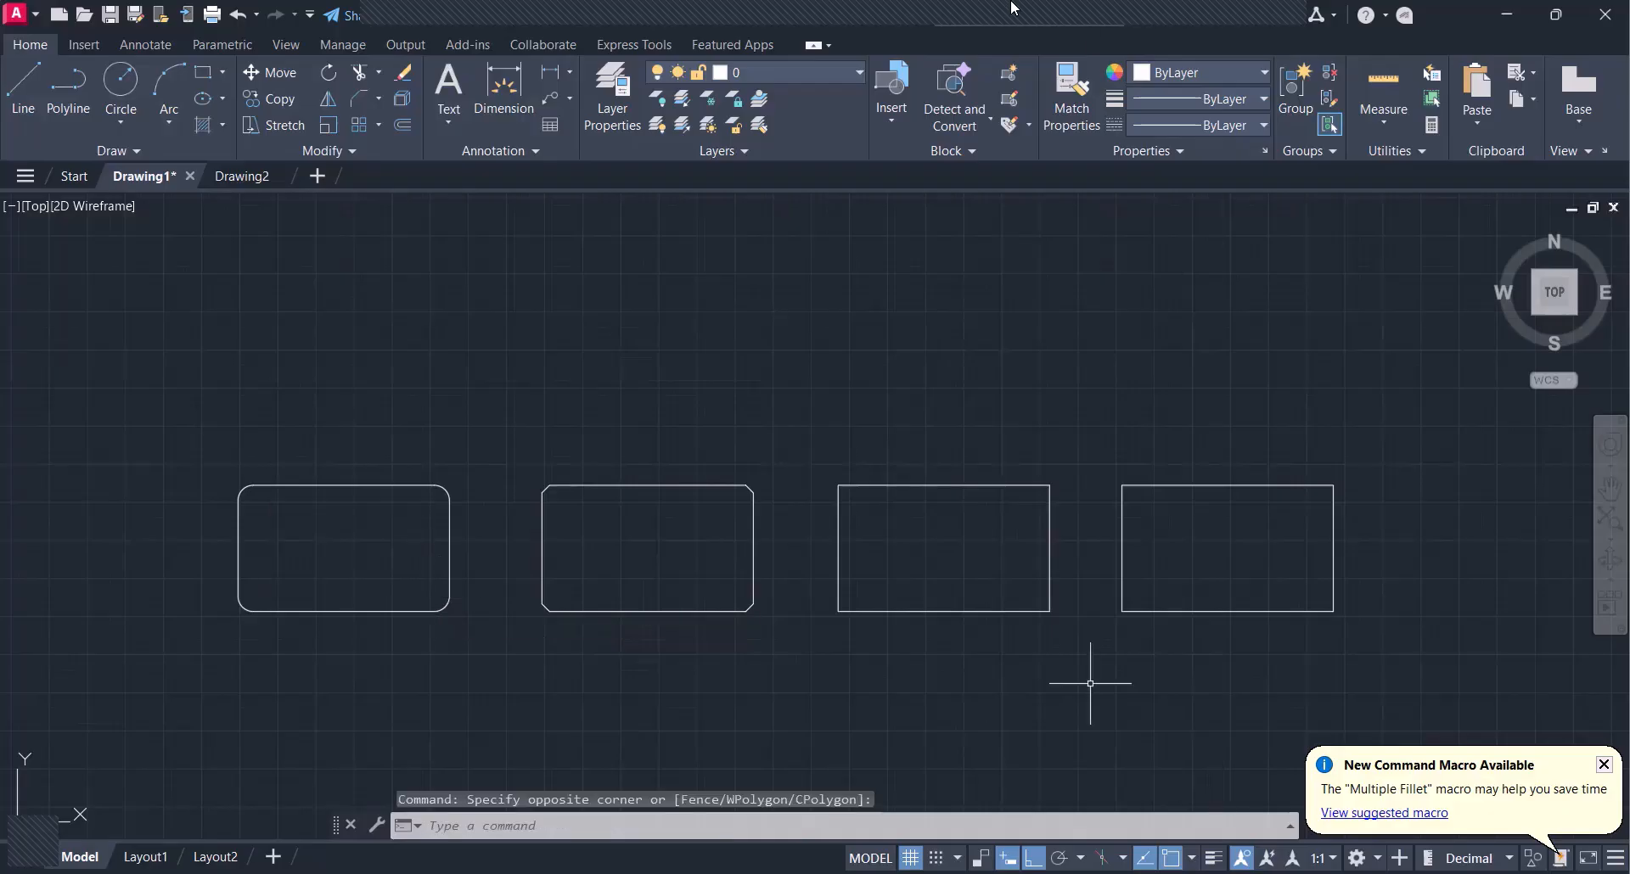